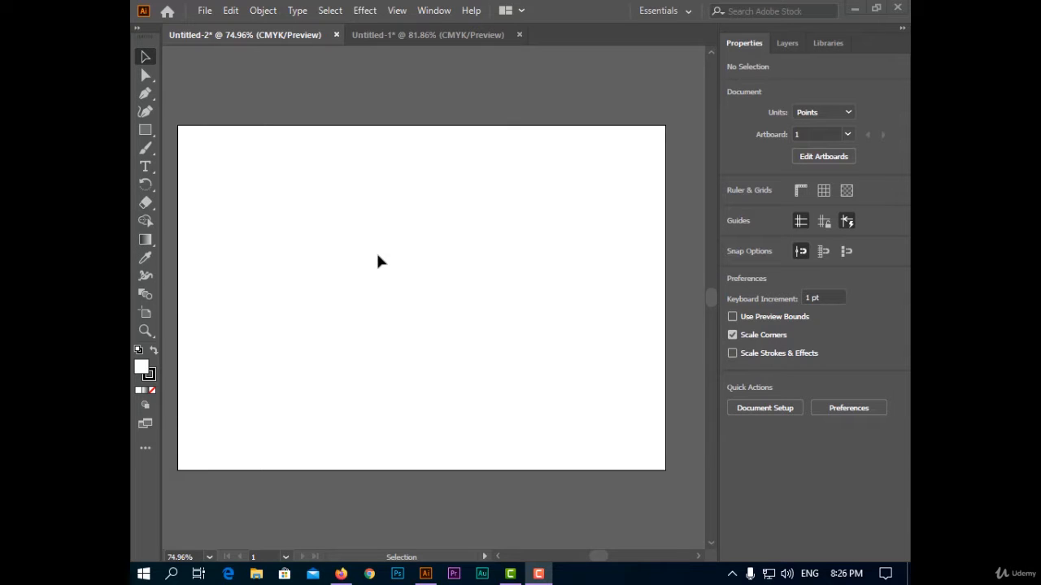
Step: Switch the toolbar from the Basic to the Advanced tool set
{"action": "left_click", "coordinate": [148, 448]}
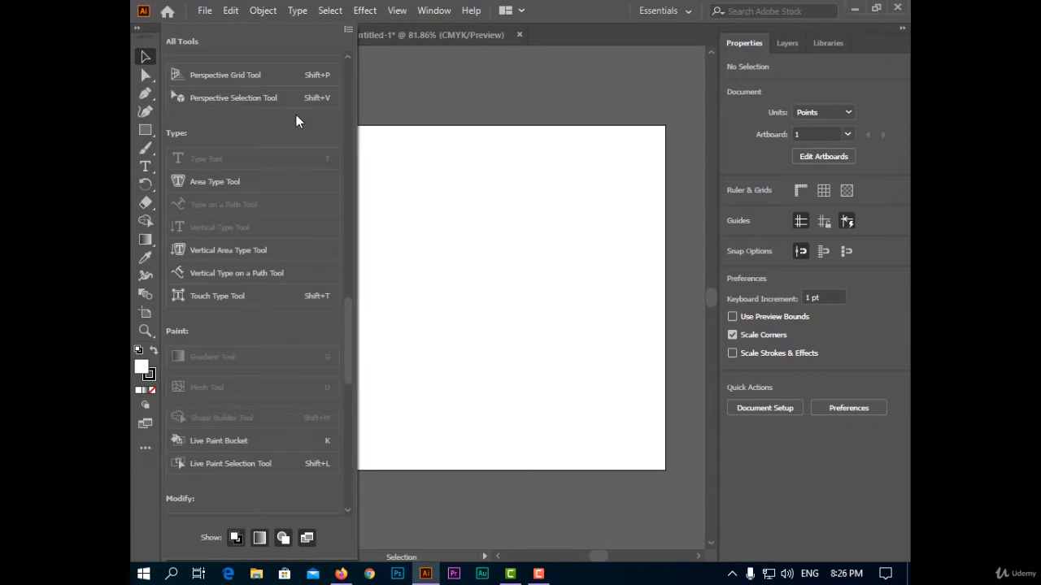
{"action": "left_click", "coordinate": [348, 30]}
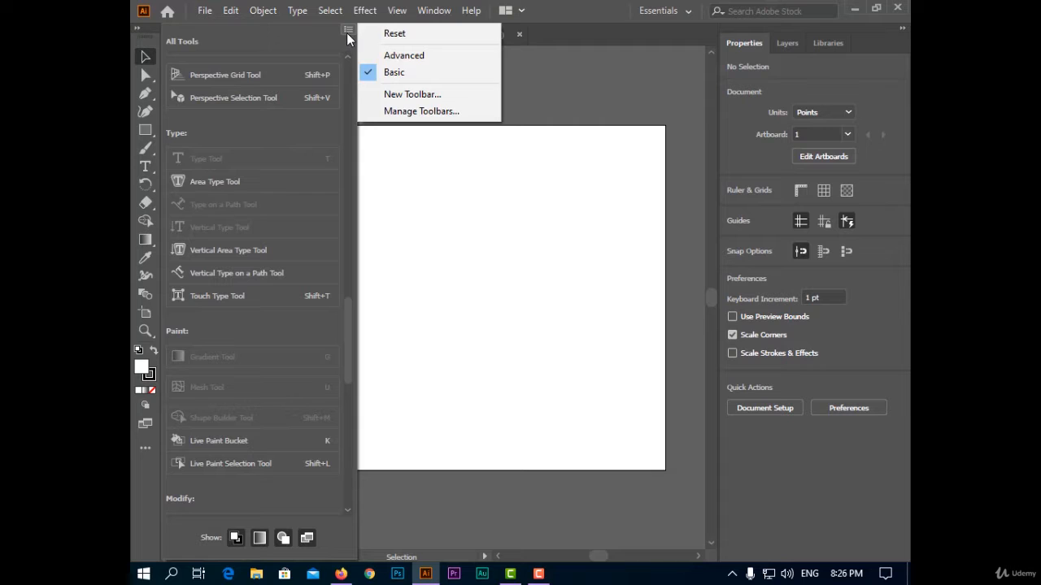
{"action": "left_click", "coordinate": [401, 55]}
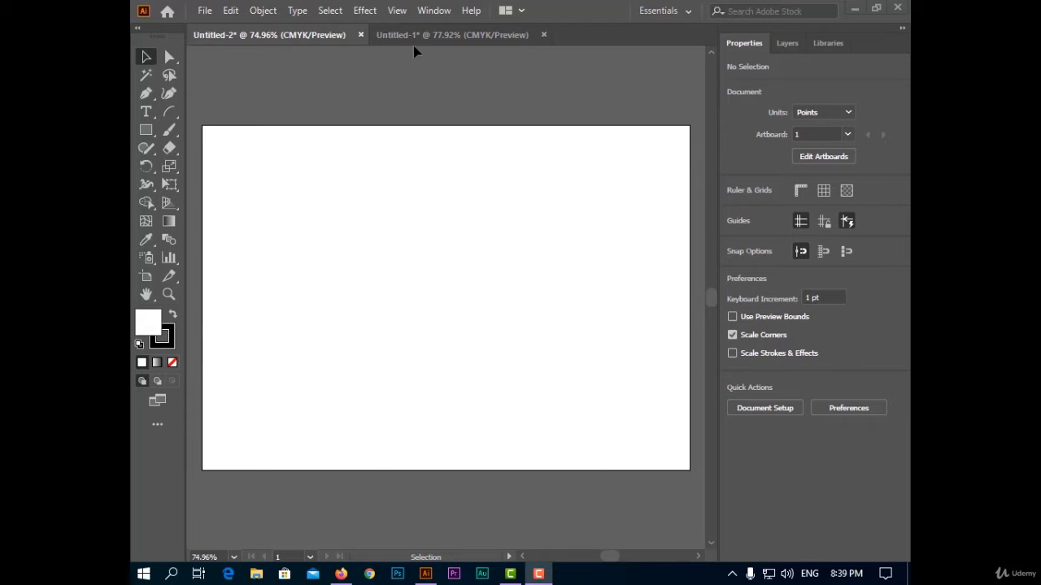
Step: Switch to the Untitled-1 document and select all blue rectangles at once with the Magic Wand tool
{"action": "left_click", "coordinate": [414, 41]}
{"action": "left_click", "coordinate": [145, 75]}
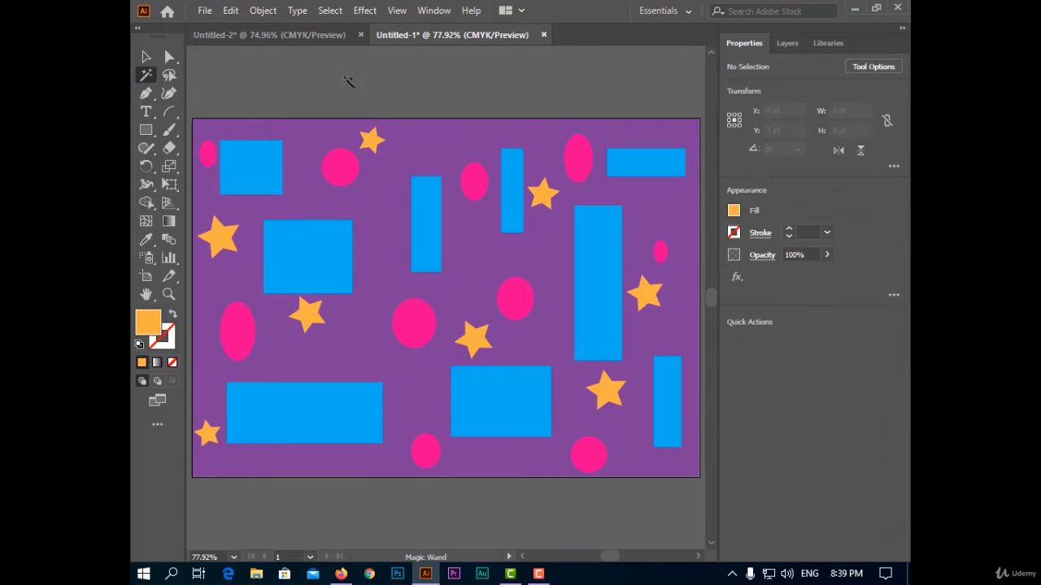
{"action": "left_click", "coordinate": [421, 218]}
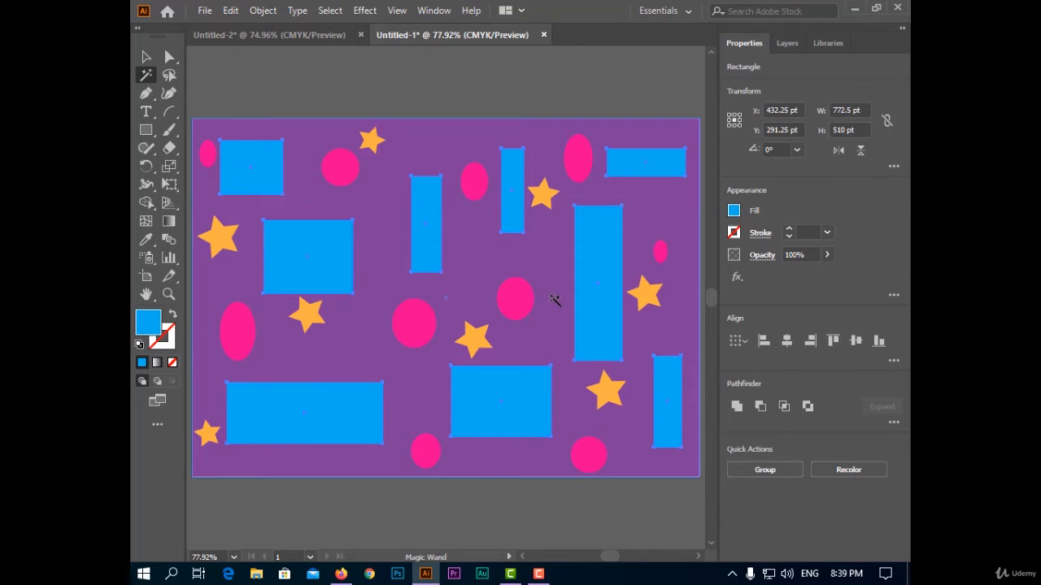
Step: Try moving the selected blue rectangles together past the artboard's upper edge, and undo the move
{"action": "left_click", "coordinate": [146, 57]}
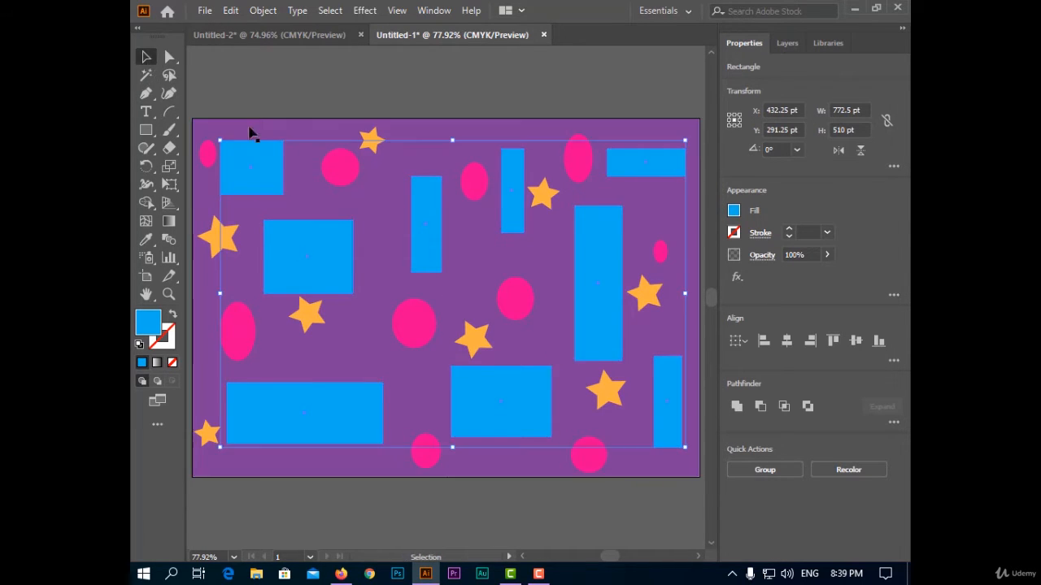
{"action": "left_click_drag", "start_coordinate": [298, 252], "coordinate": [266, 158]}
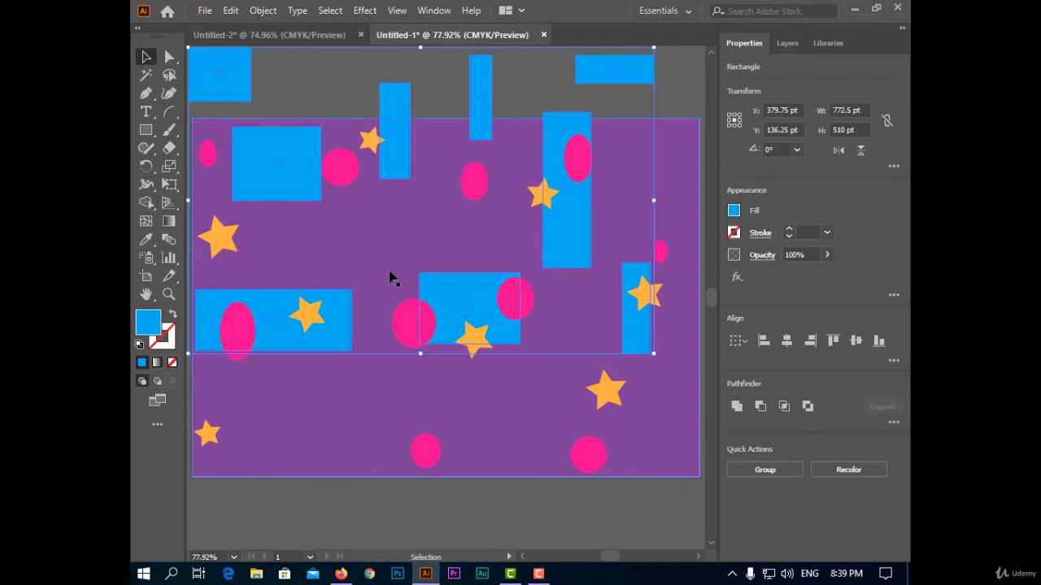
{"action": "key", "text": "ctrl+z"}
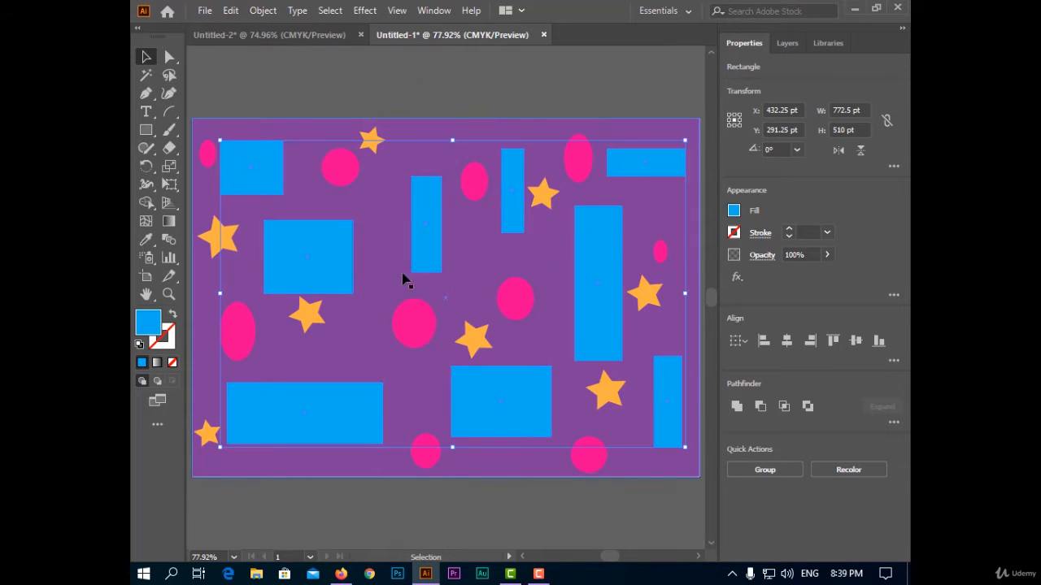
Step: Try a light orange fill on the selected blue rectangles, undo the recolouring and deselect them
{"action": "left_click", "coordinate": [734, 210]}
{"action": "left_click", "coordinate": [717, 266]}
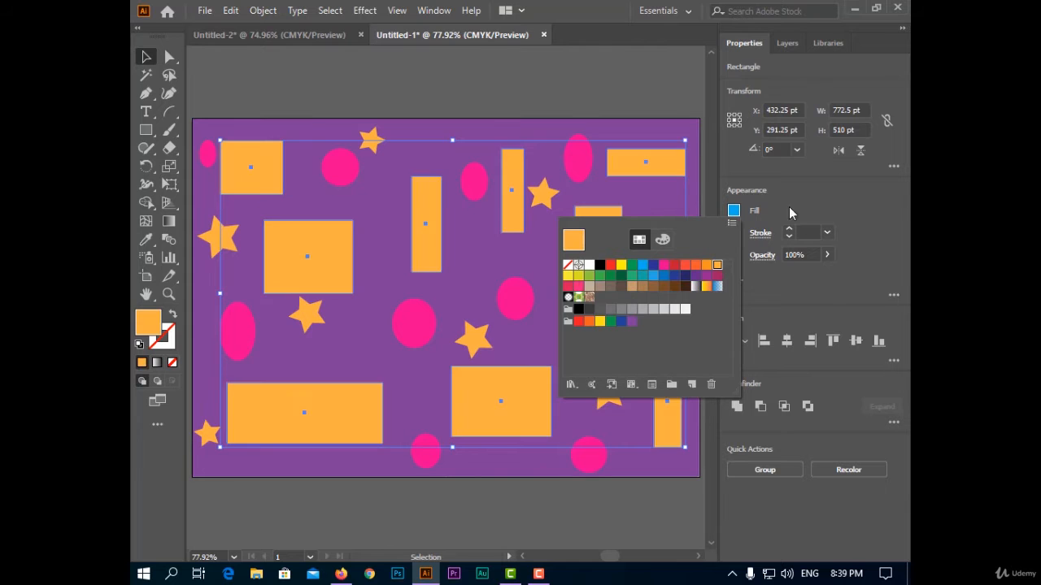
{"action": "key", "text": "ctrl+z"}
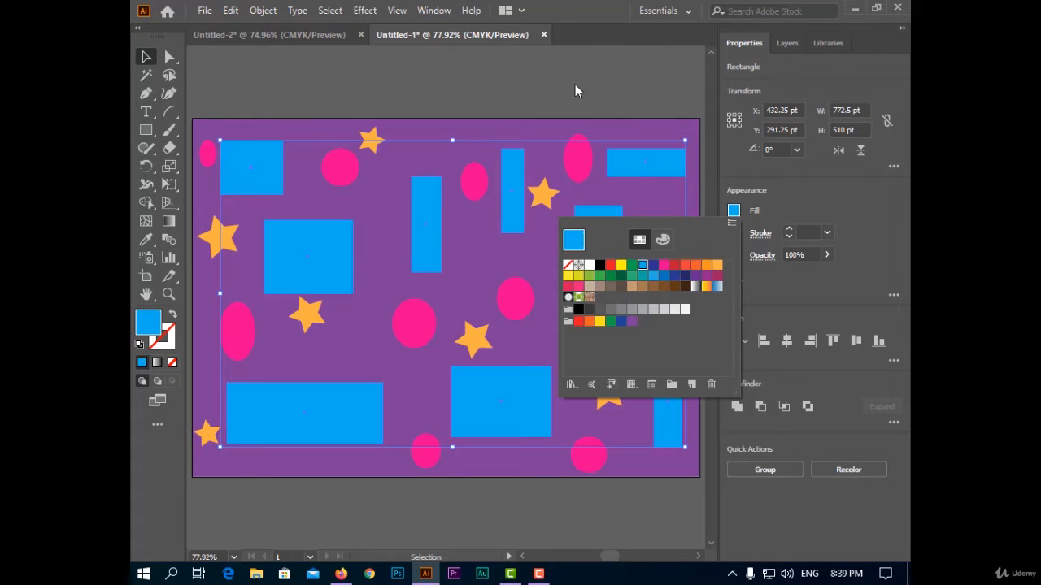
{"action": "left_click", "coordinate": [575, 83]}
{"action": "left_click", "coordinate": [588, 75]}
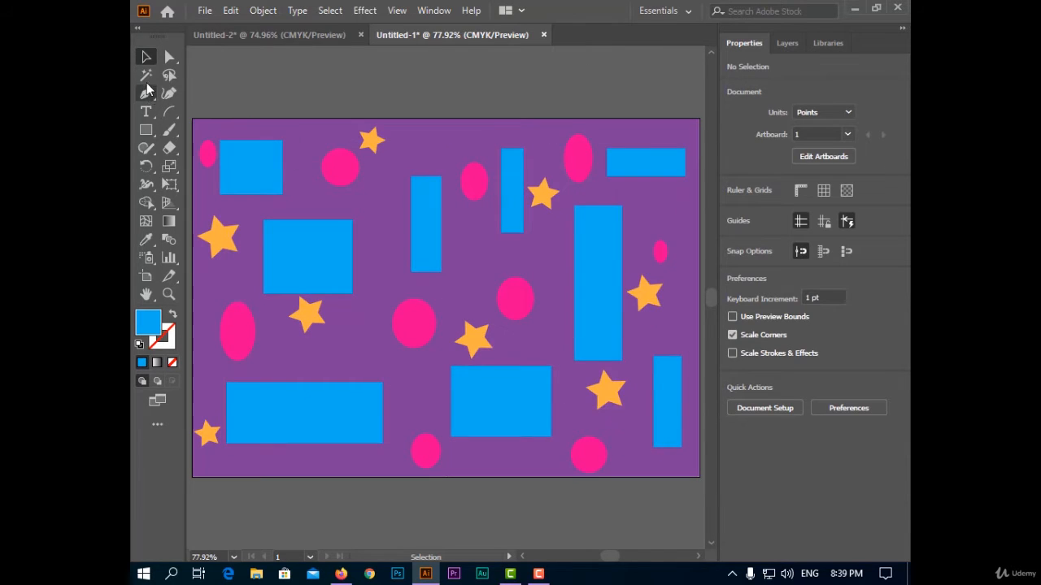
Step: Use the Magic Wand to select all pink ellipses and, in their place, all orange stars, and clear the selection
{"action": "left_click", "coordinate": [146, 74]}
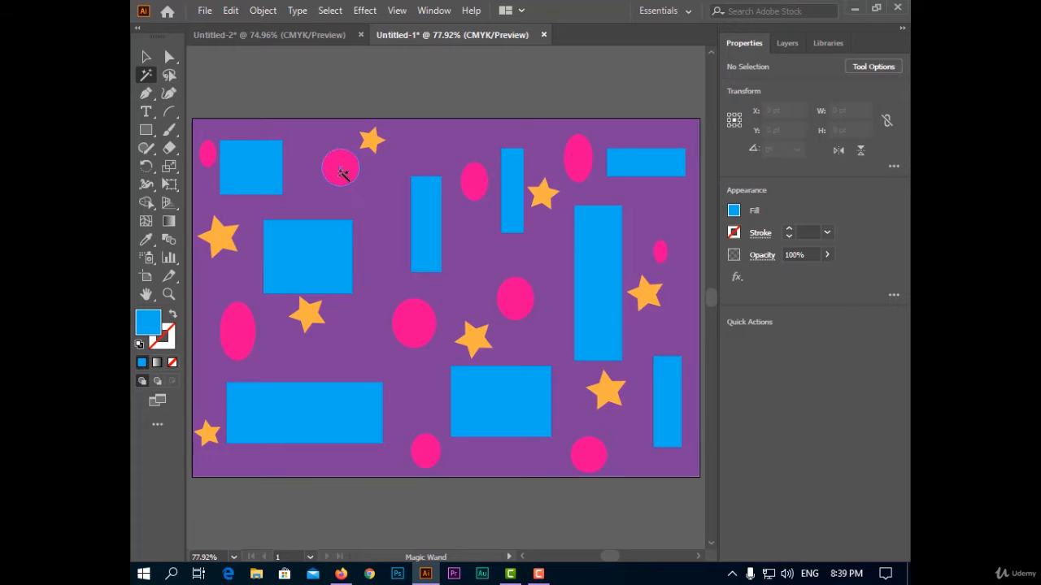
{"action": "left_click", "coordinate": [342, 173]}
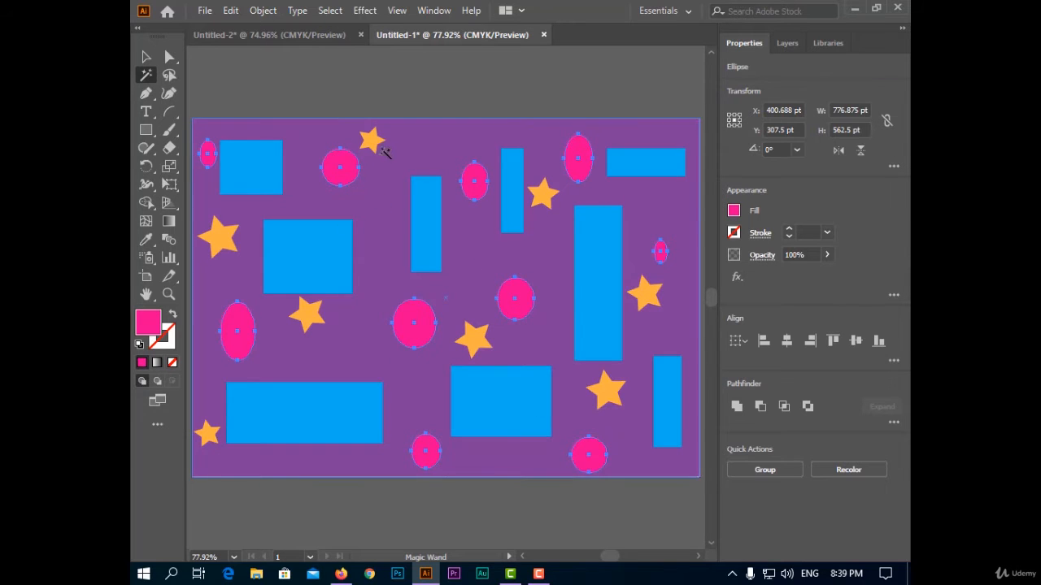
{"action": "left_click", "coordinate": [376, 147]}
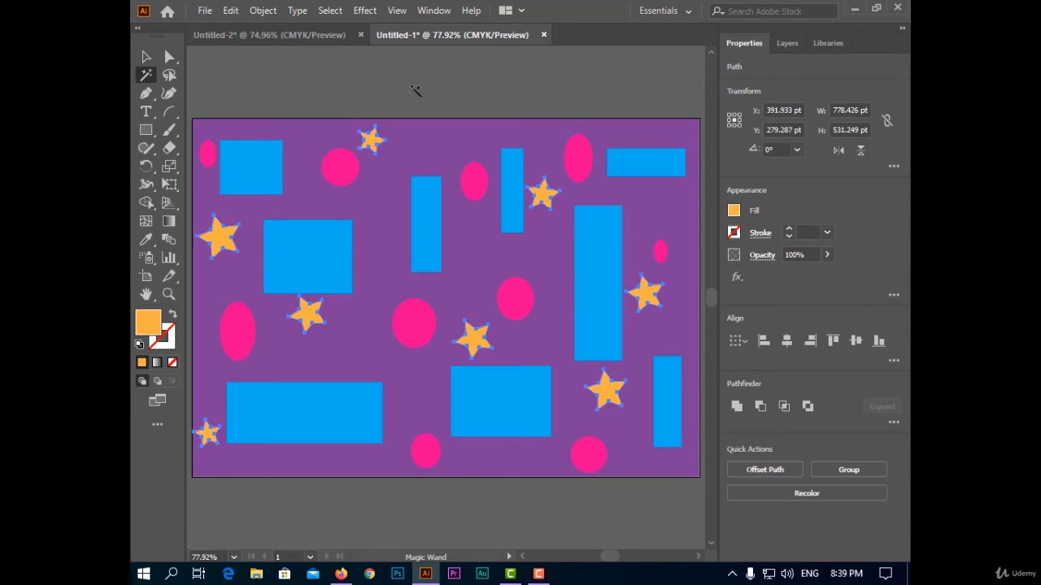
{"action": "left_click", "coordinate": [414, 90]}
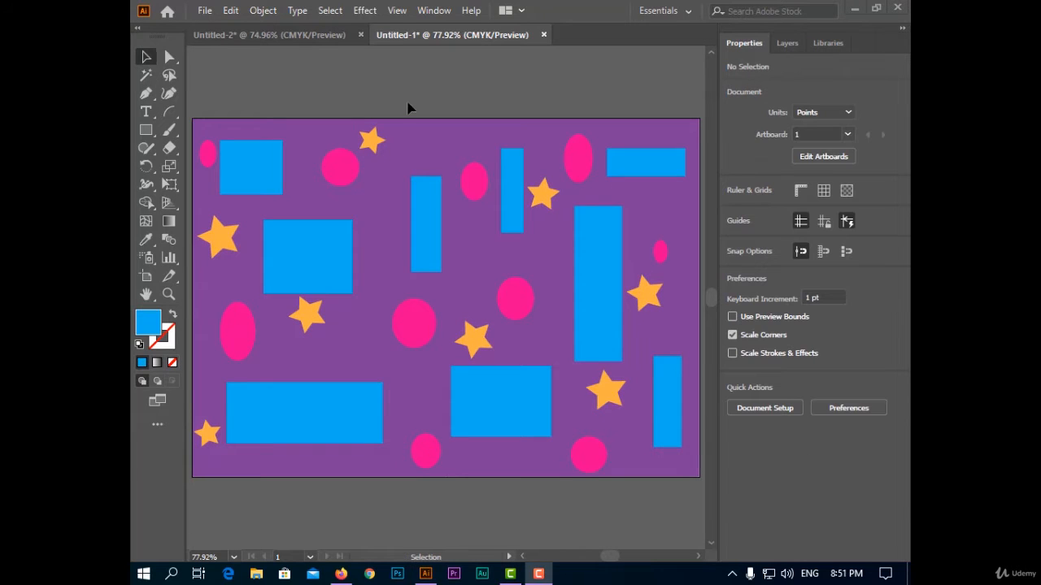
Step: Select all objects, reselect them with All on Active Artboard, and deselect everything
{"action": "left_click", "coordinate": [329, 10]}
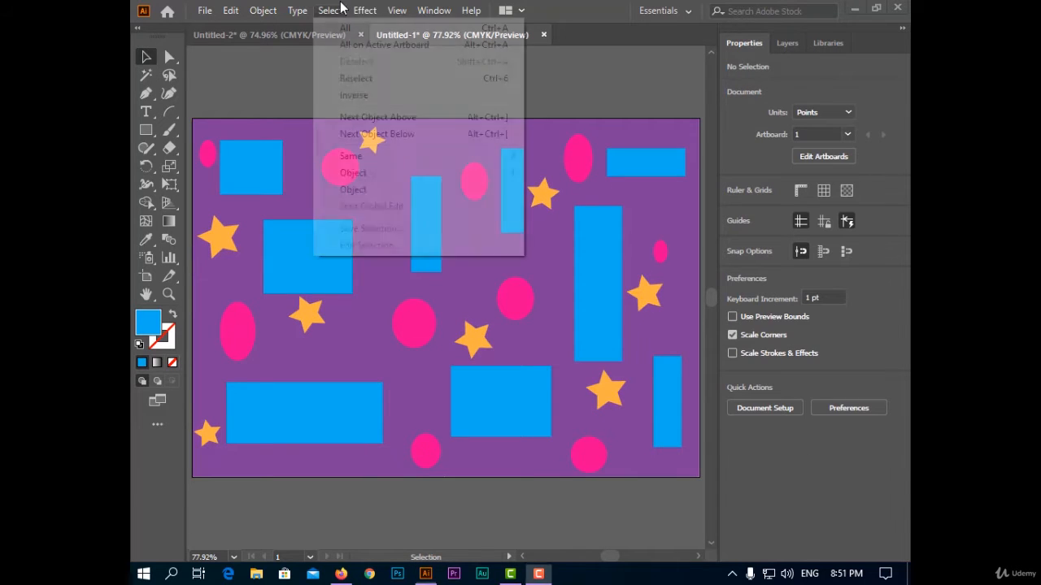
{"action": "left_click", "coordinate": [344, 31]}
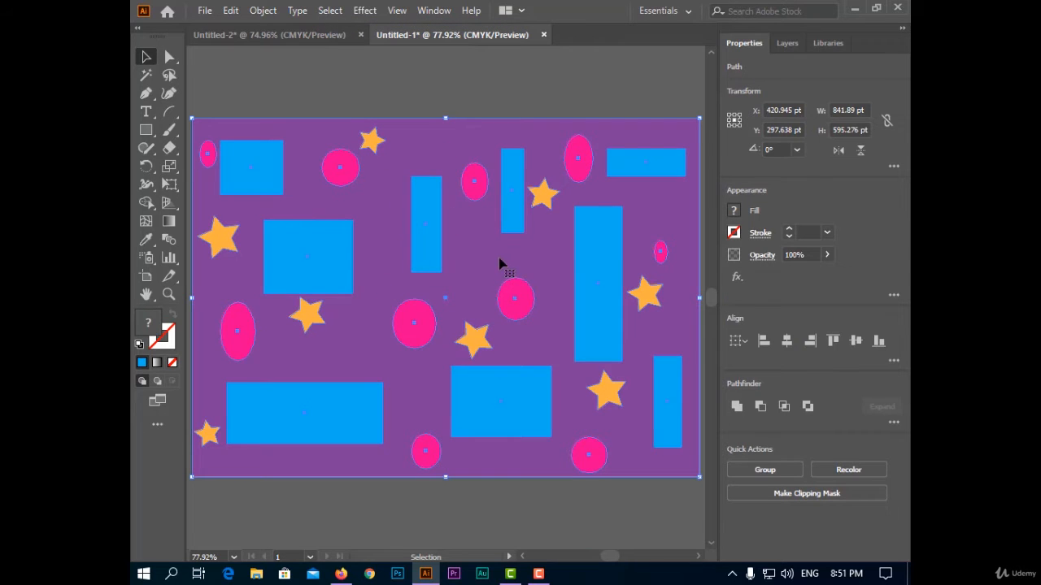
{"action": "left_click", "coordinate": [331, 11]}
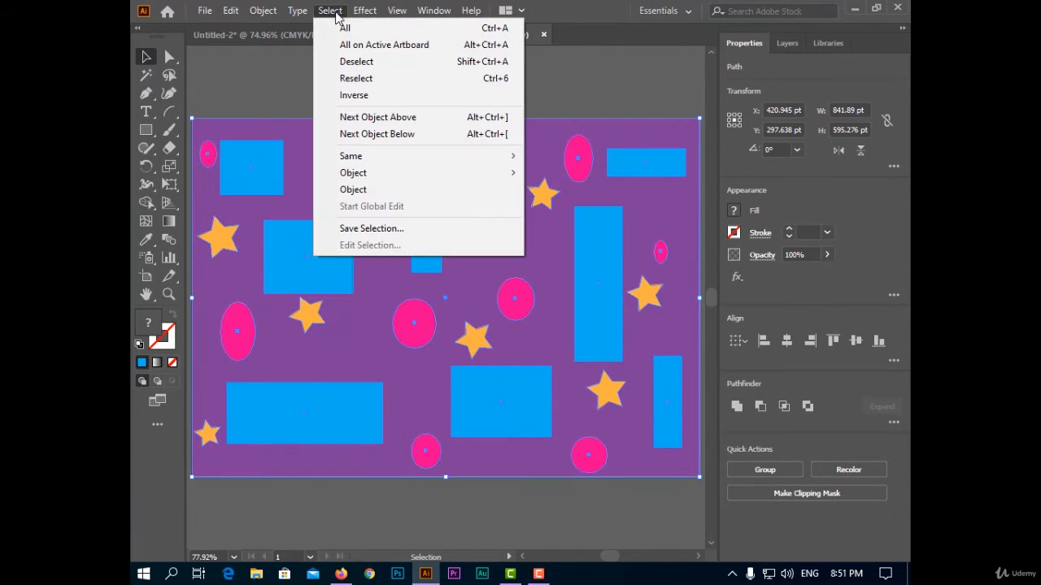
{"action": "left_click", "coordinate": [342, 45]}
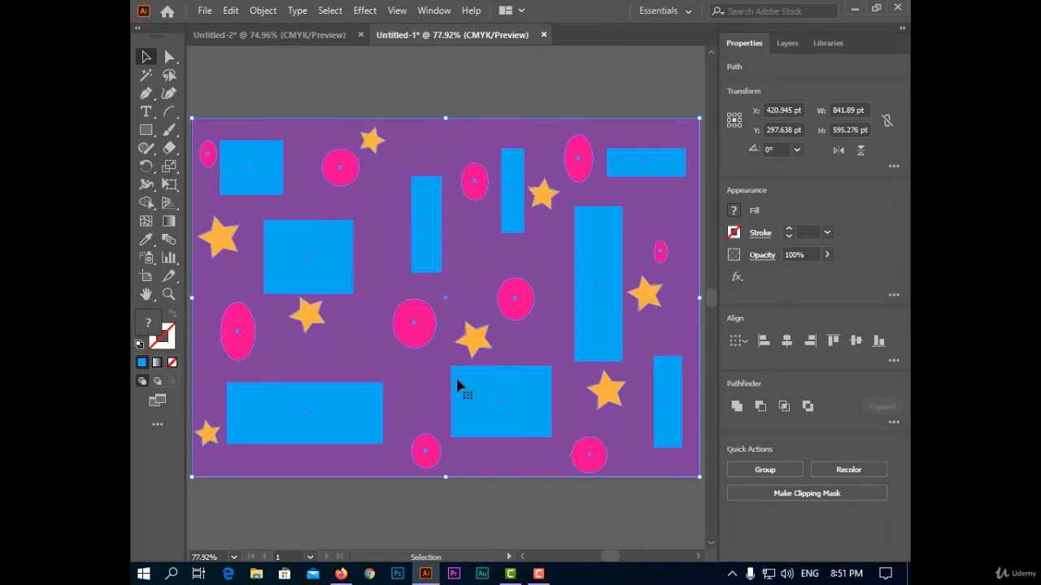
{"action": "left_click", "coordinate": [331, 12]}
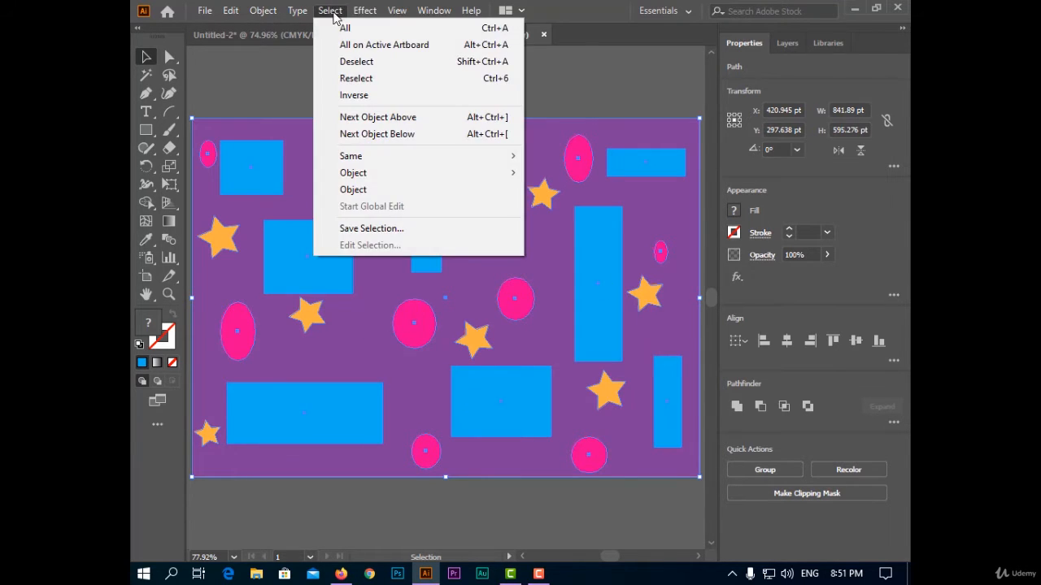
{"action": "left_click", "coordinate": [343, 62]}
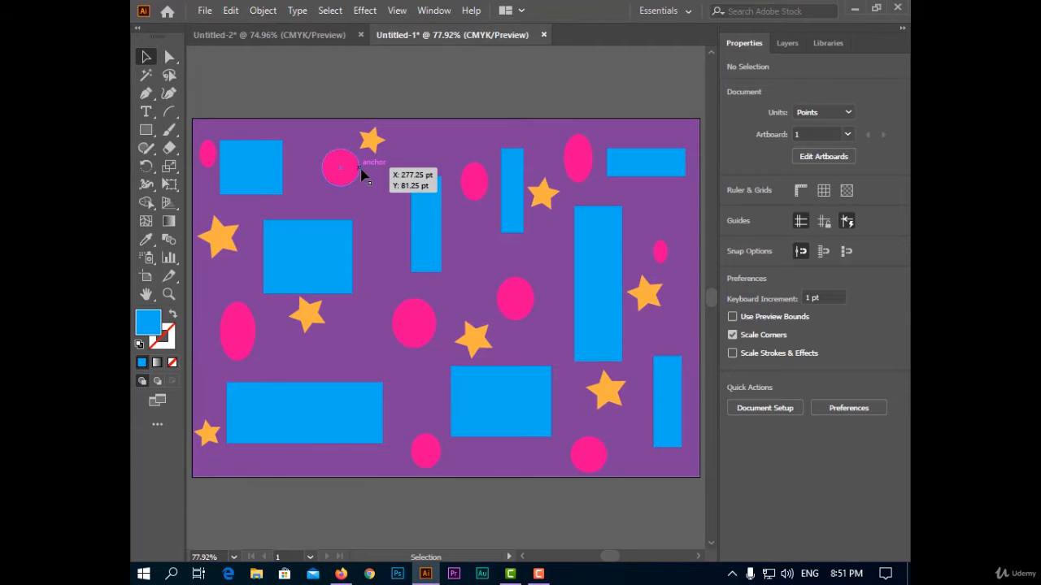
Step: Select the narrow blue rectangle above the artboard's centre, repeat the last selection command with Reselect, and clear the selection
{"action": "left_click", "coordinate": [330, 11]}
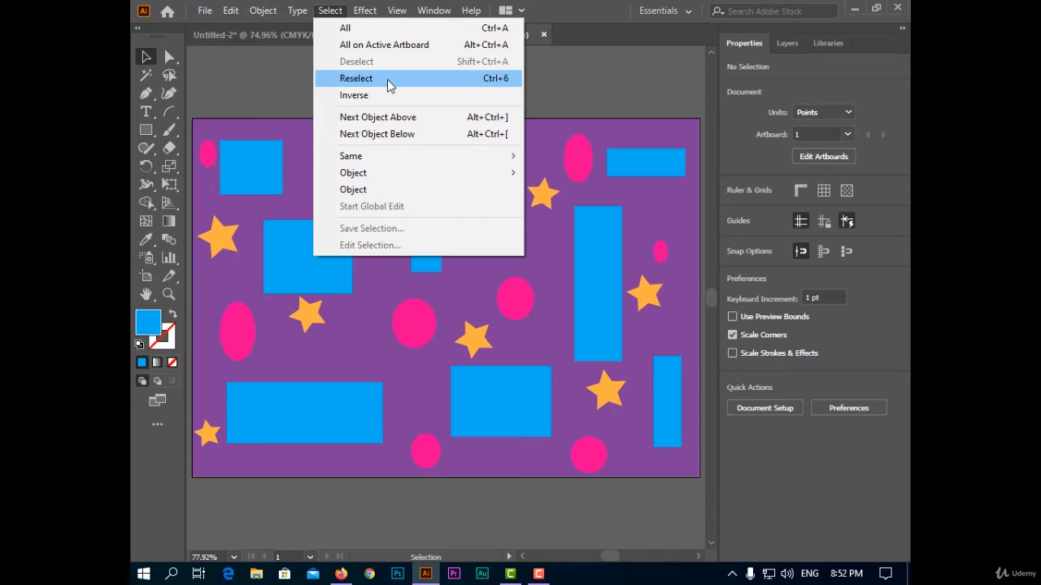
{"action": "left_click", "coordinate": [495, 97]}
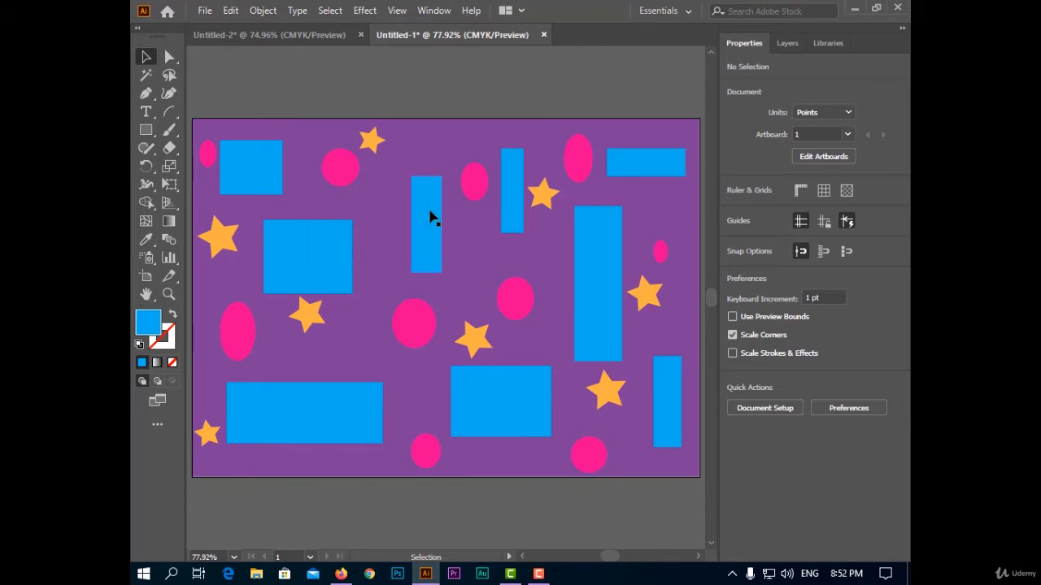
{"action": "left_click", "coordinate": [439, 235]}
{"action": "left_click", "coordinate": [330, 11]}
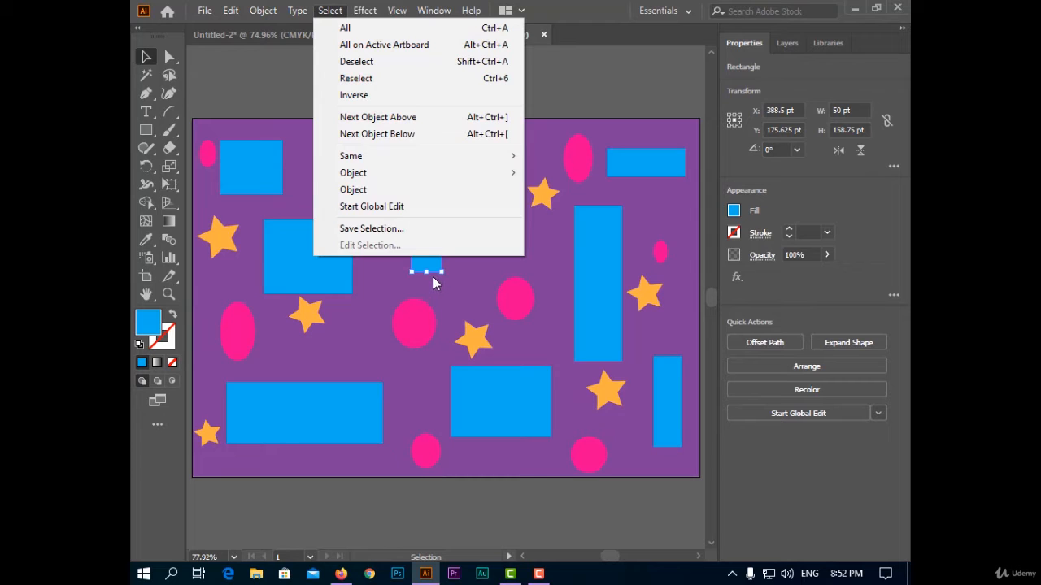
{"action": "left_click", "coordinate": [390, 78]}
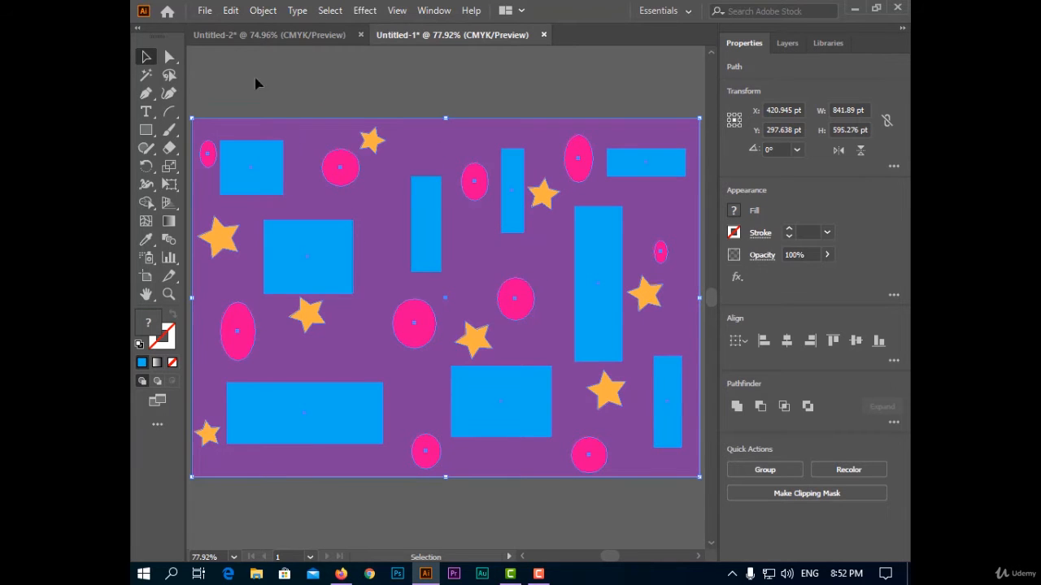
{"action": "left_click", "coordinate": [309, 54]}
Step: Select the narrow blue rectangle above the artboard's centre and invert the selection to pick every other object
{"action": "left_click", "coordinate": [325, 13]}
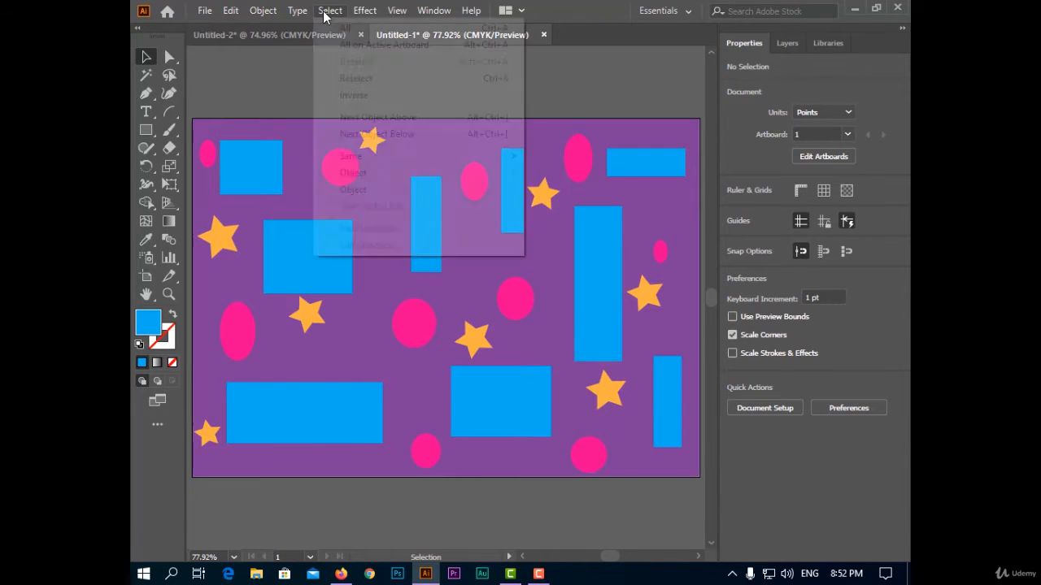
{"action": "left_click", "coordinate": [292, 101]}
{"action": "left_click", "coordinate": [420, 229]}
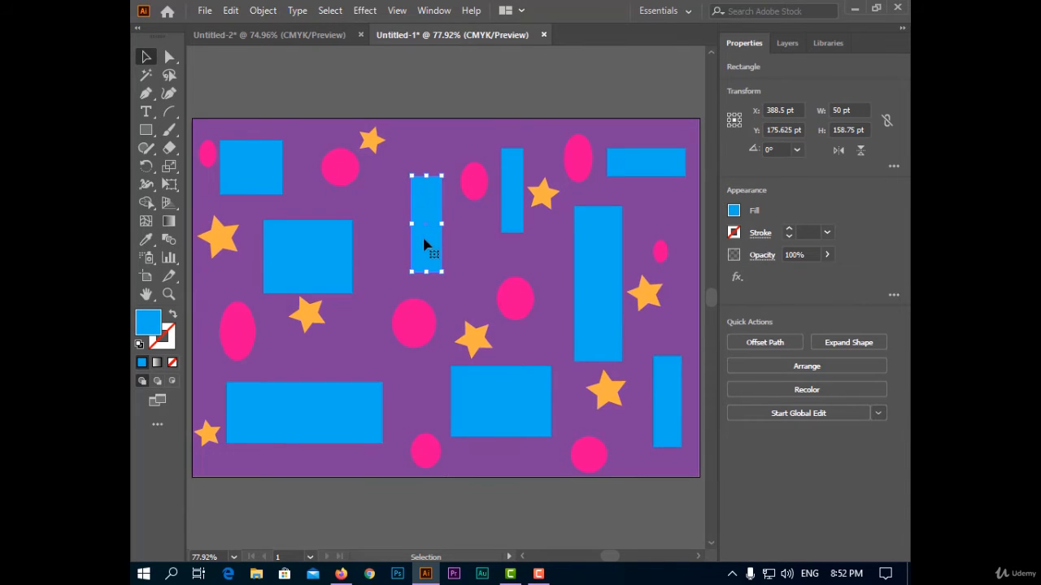
{"action": "left_click", "coordinate": [330, 9]}
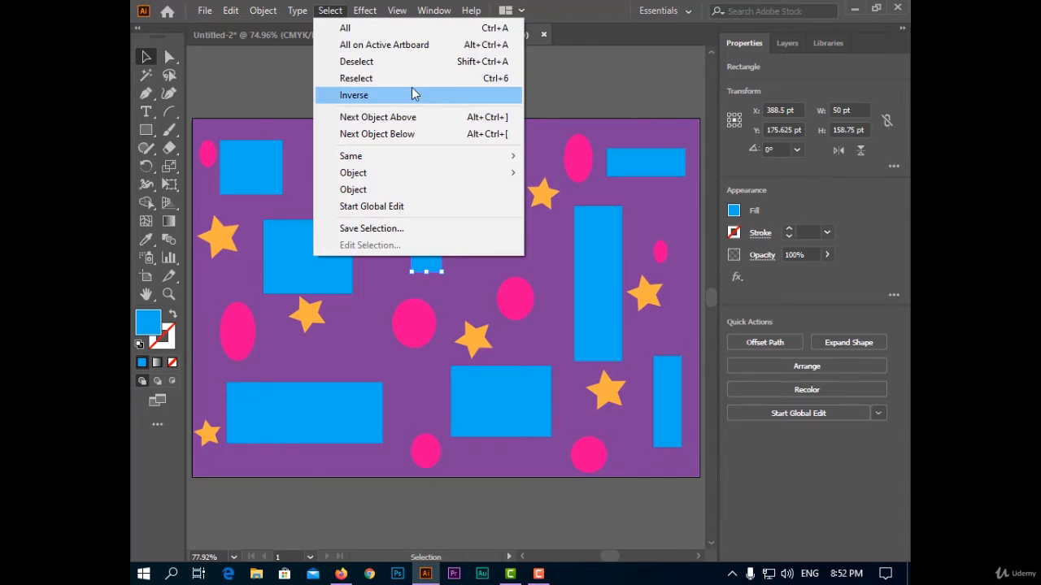
{"action": "left_click", "coordinate": [413, 92]}
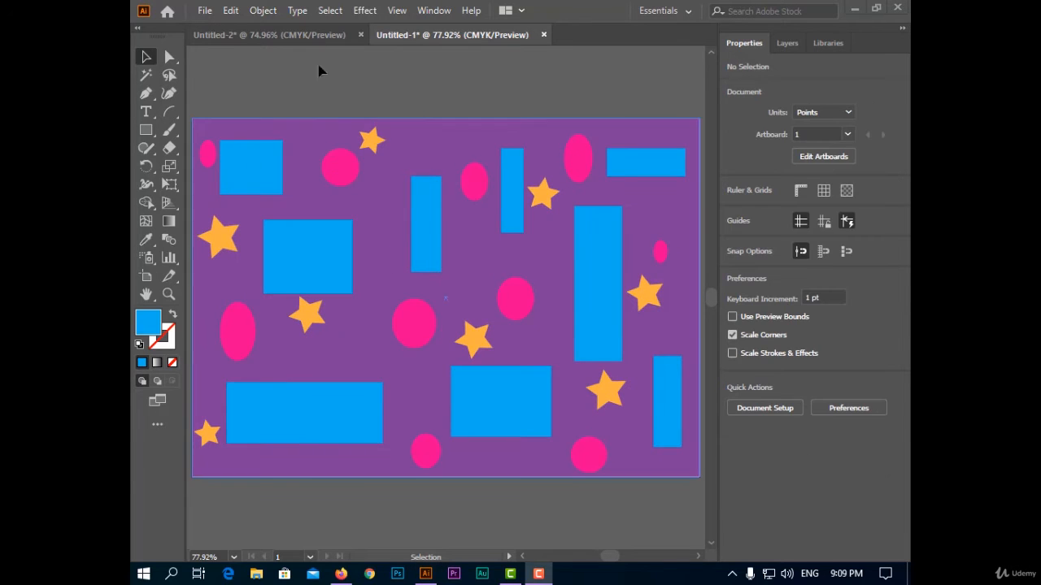
Step: From the narrow blue rectangle above the centre, move the selection to the next object above and back with Next Object Below
{"action": "left_click", "coordinate": [329, 10]}
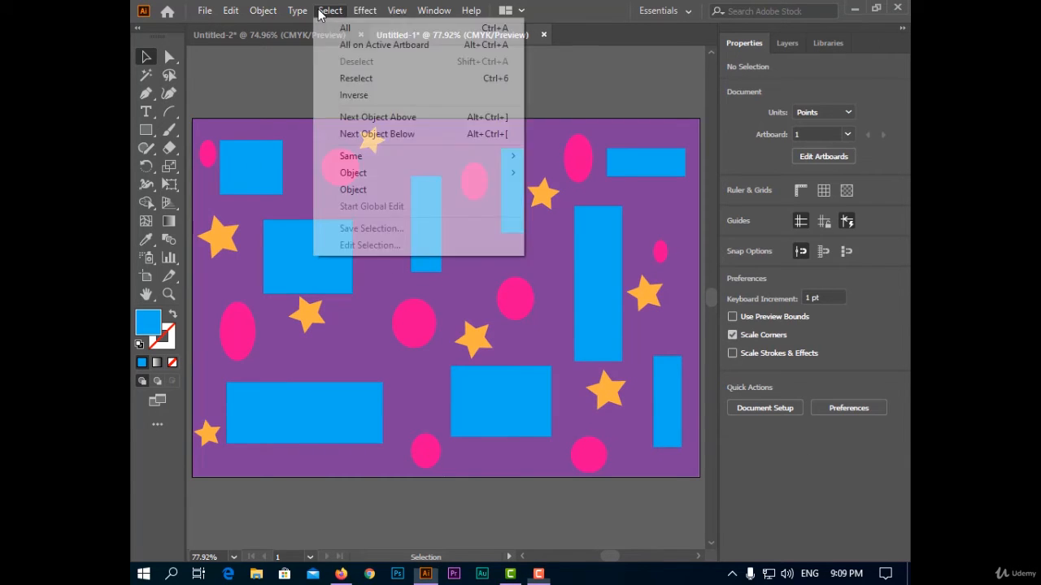
{"action": "left_click", "coordinate": [381, 134]}
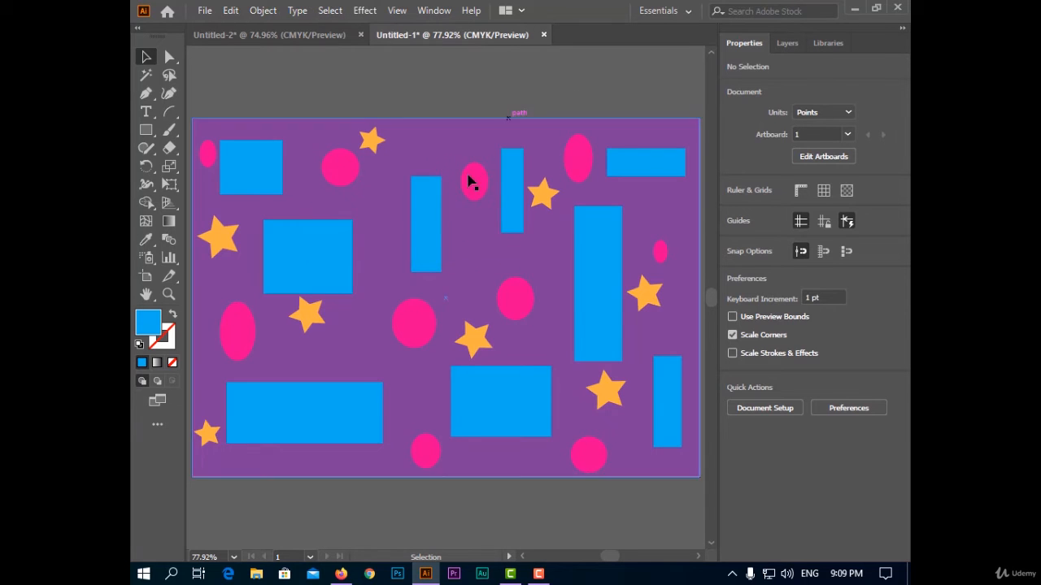
{"action": "left_click", "coordinate": [417, 224]}
{"action": "left_click", "coordinate": [330, 12]}
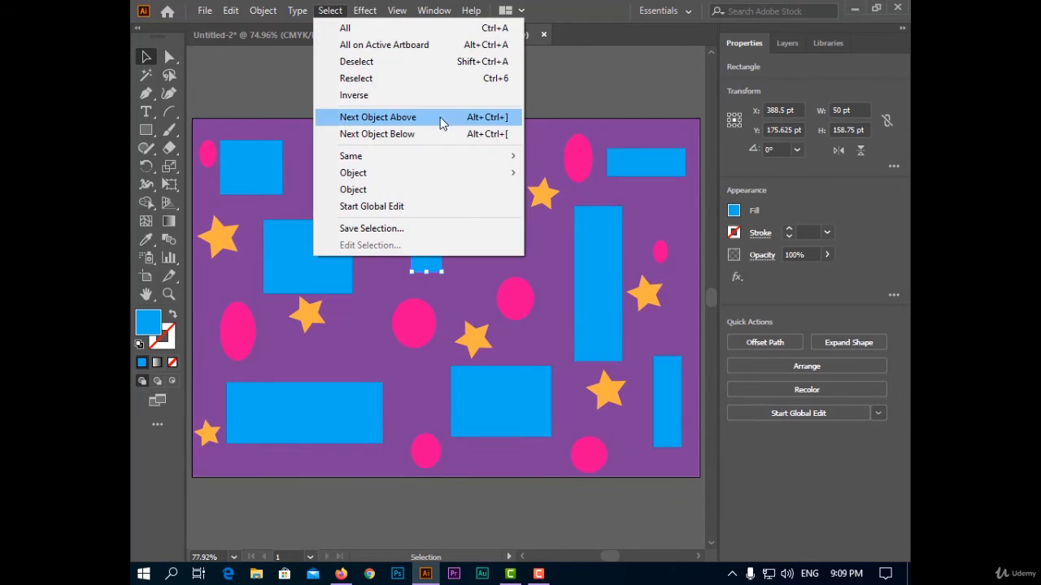
{"action": "left_click", "coordinate": [391, 120]}
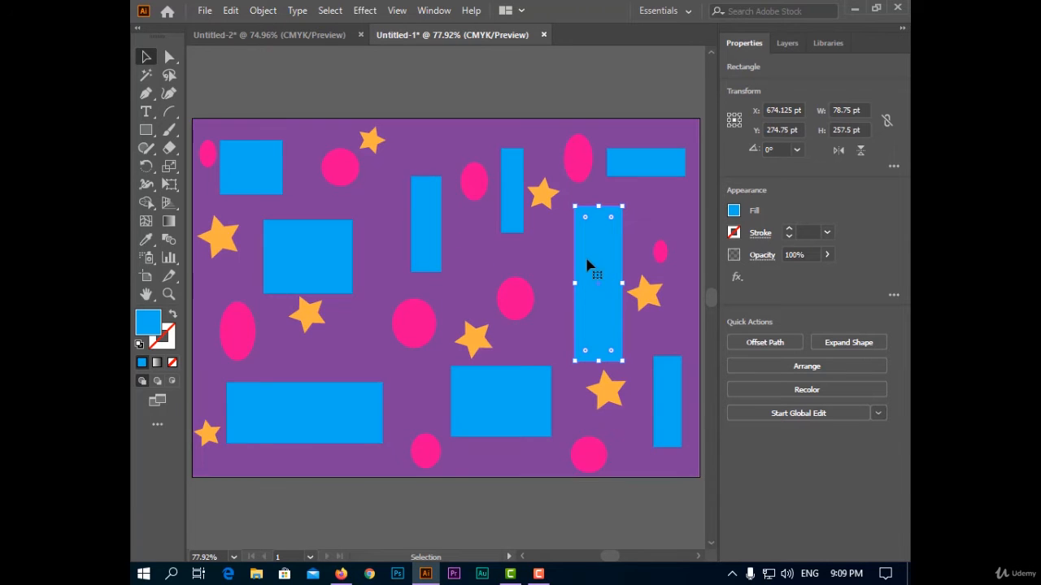
{"action": "left_click", "coordinate": [333, 10]}
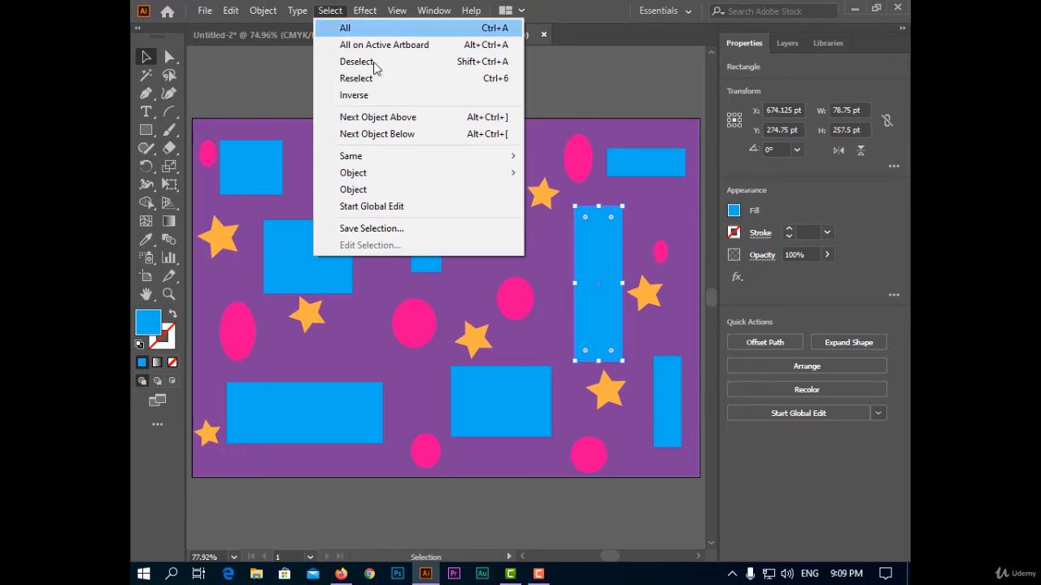
{"action": "left_click", "coordinate": [397, 135]}
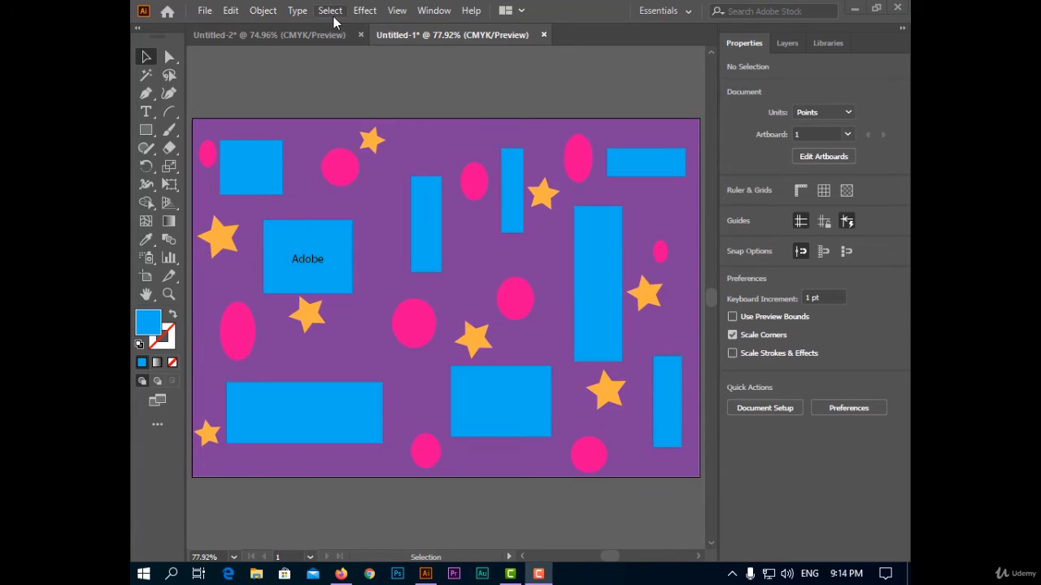
Step: Select all objects that share the blue fill with the Same Fill Color command
{"action": "left_click", "coordinate": [332, 13]}
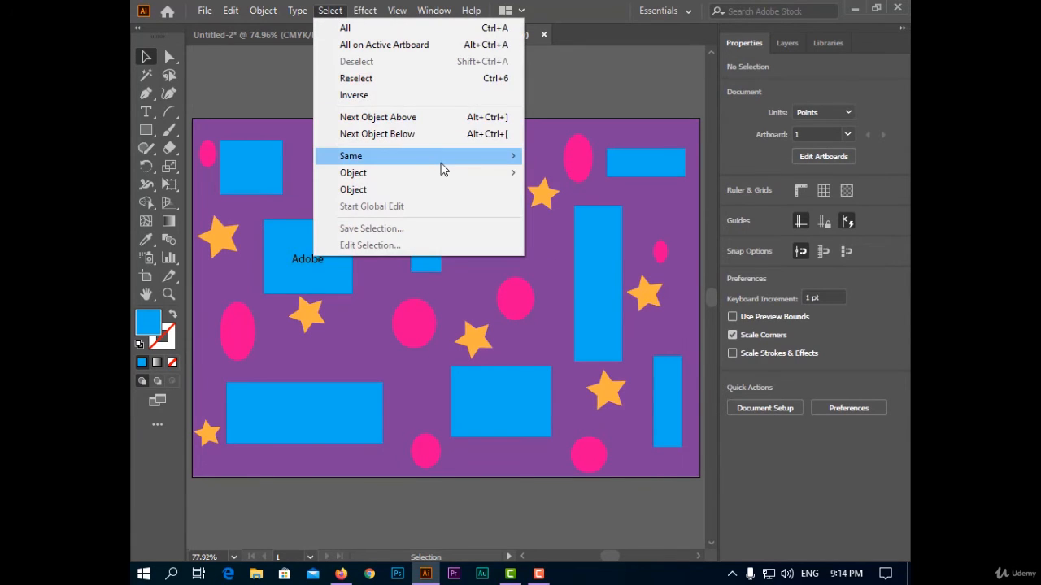
{"action": "mouse_move", "coordinate": [443, 167]}
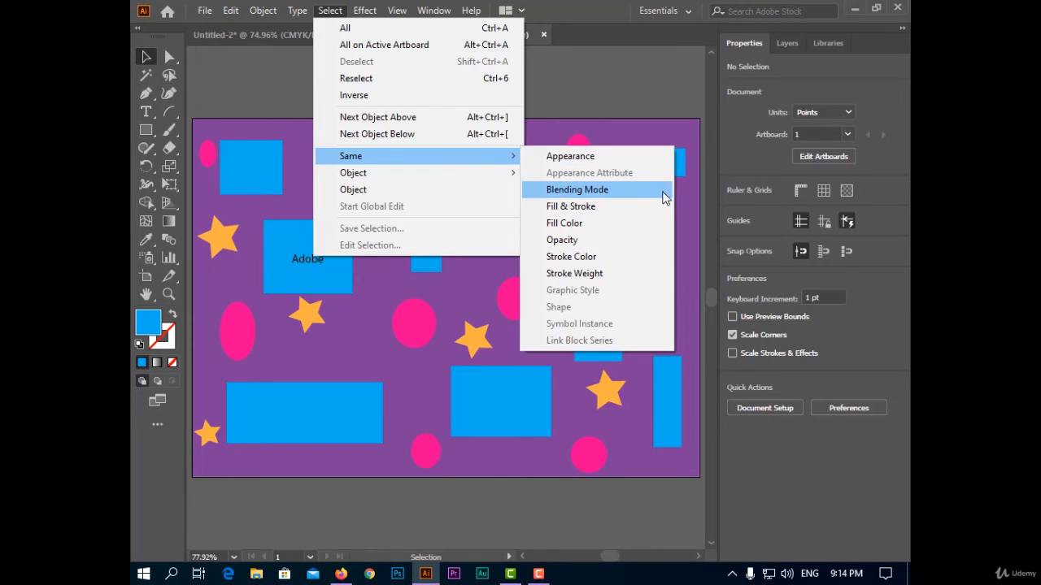
{"action": "left_click", "coordinate": [626, 224]}
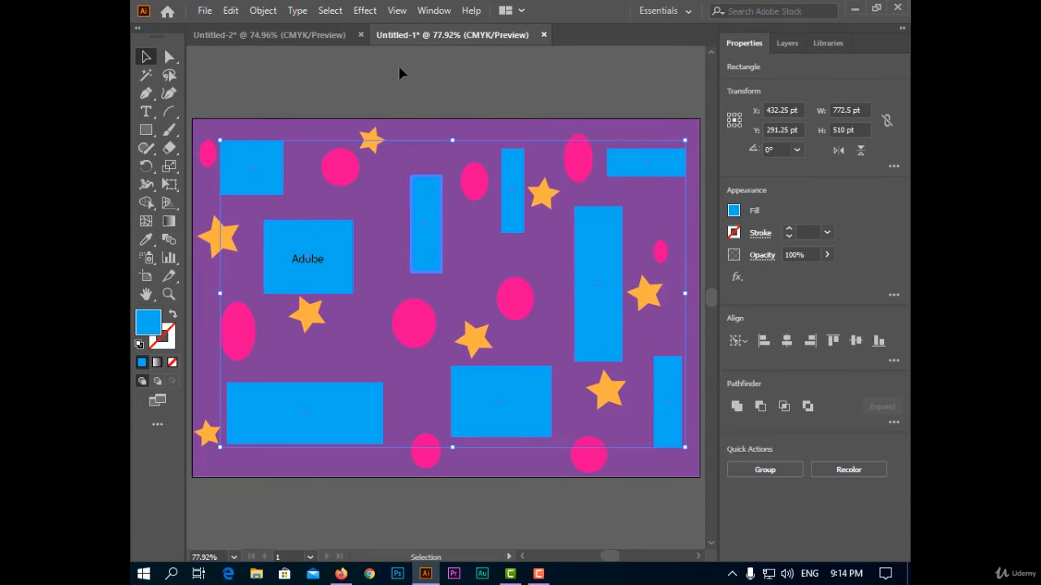
Step: Select only the narrow blue rectangle above the artboard's centre, extend the selection with Same Fill Color, and deselect everything
{"action": "left_click", "coordinate": [432, 114]}
{"action": "left_click", "coordinate": [432, 216]}
{"action": "left_click", "coordinate": [330, 10]}
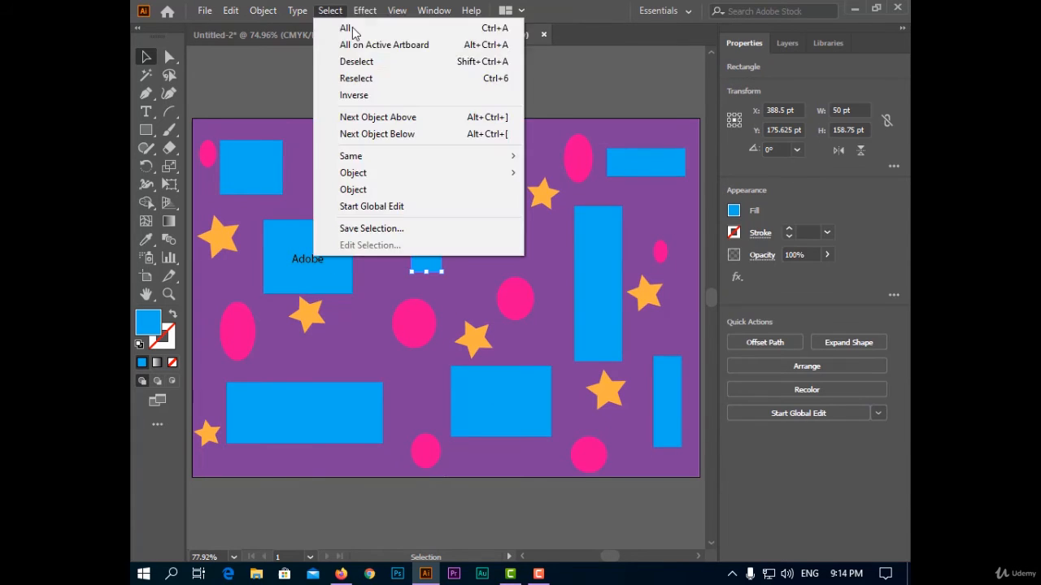
{"action": "mouse_move", "coordinate": [508, 156]}
{"action": "left_click", "coordinate": [626, 225]}
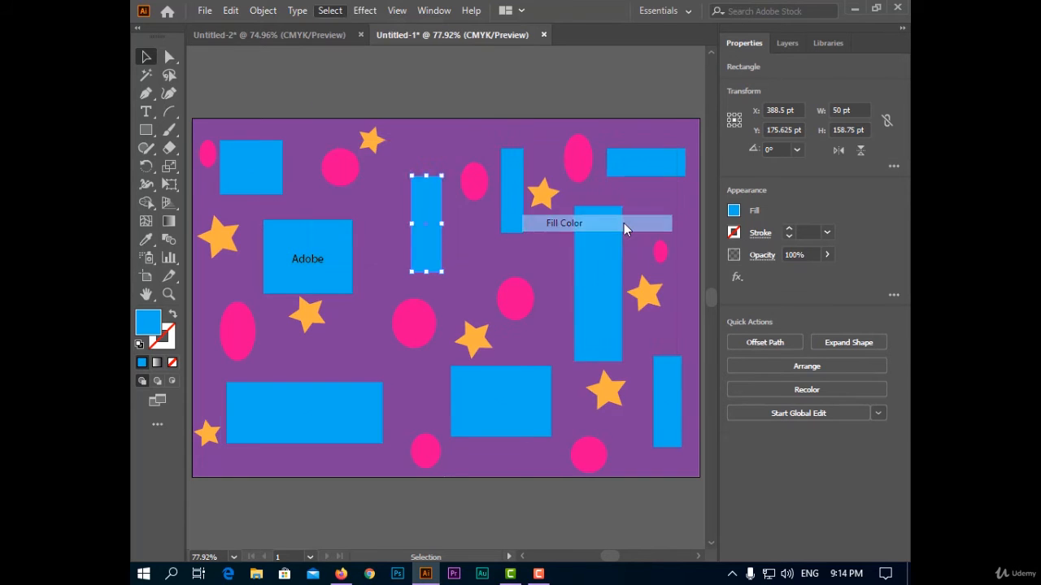
{"action": "left_click", "coordinate": [318, 65]}
{"action": "left_click", "coordinate": [330, 10]}
{"action": "mouse_move", "coordinate": [498, 156]}
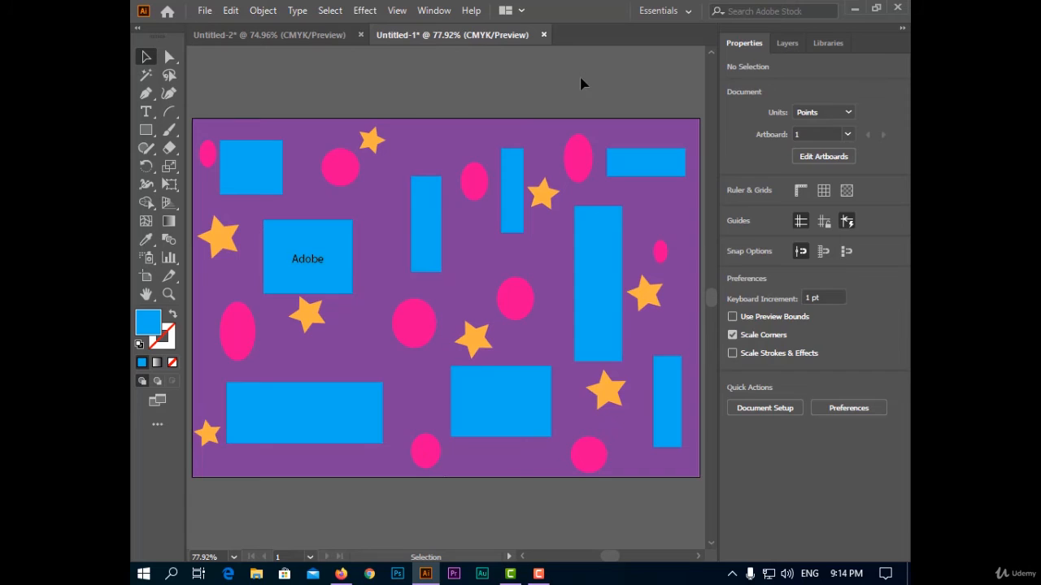
Step: Select the blue brush stroke near the artboard's centre and run the Brush Strokes object selection
{"action": "left_click", "coordinate": [496, 259]}
{"action": "left_click", "coordinate": [329, 12]}
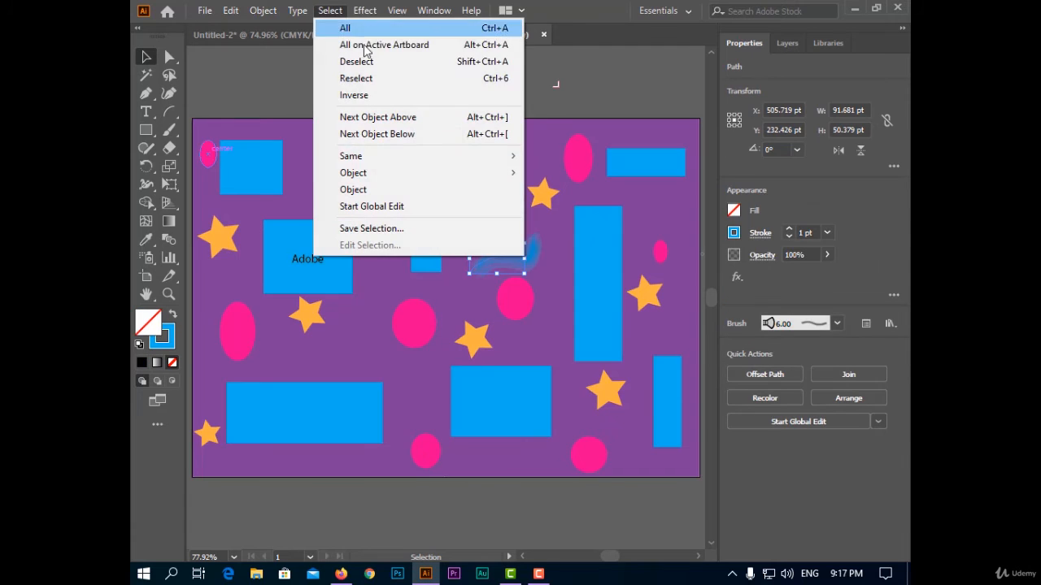
{"action": "mouse_move", "coordinate": [477, 174]}
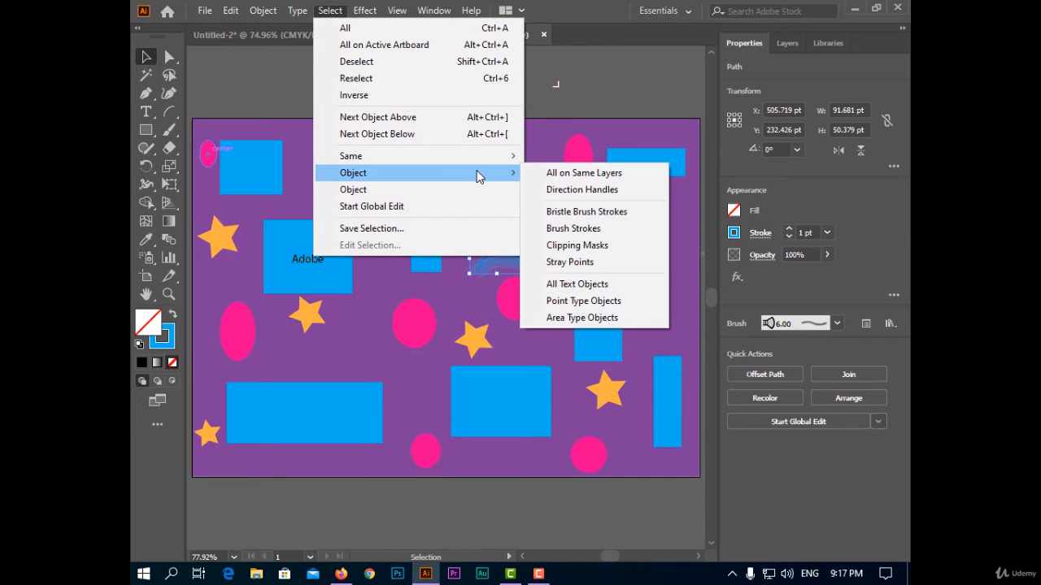
{"action": "left_click", "coordinate": [618, 227]}
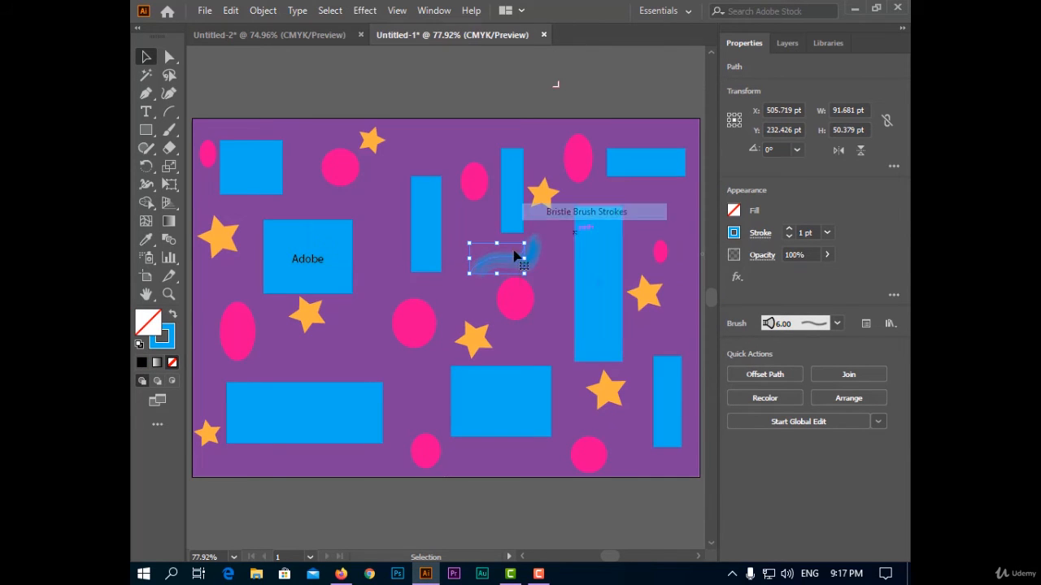
Step: Select every text object in the document with All Text Objects
{"action": "left_click", "coordinate": [330, 10]}
{"action": "mouse_move", "coordinate": [490, 174]}
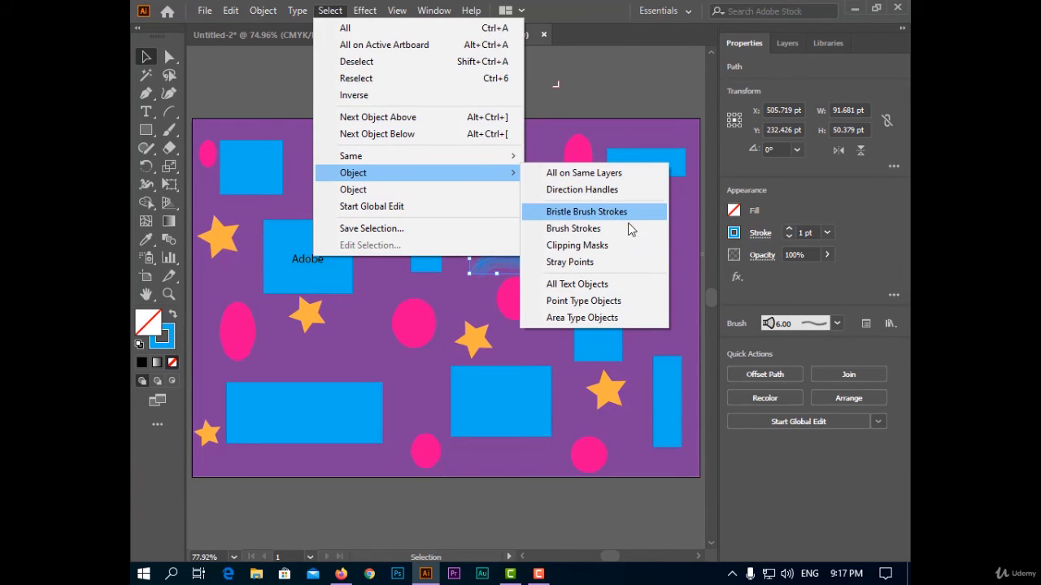
{"action": "left_click", "coordinate": [619, 284]}
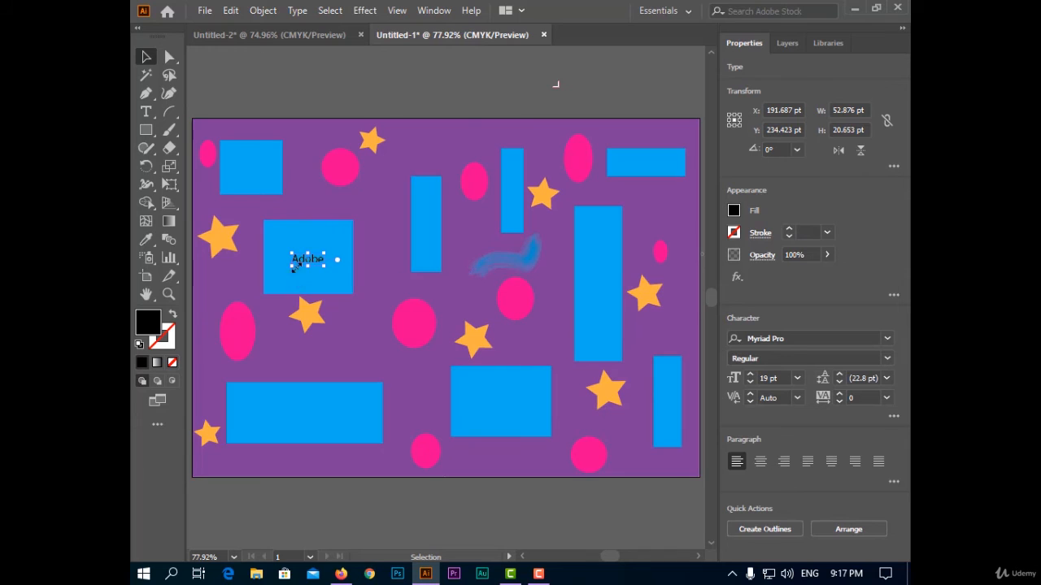
{"action": "left_click", "coordinate": [330, 10]}
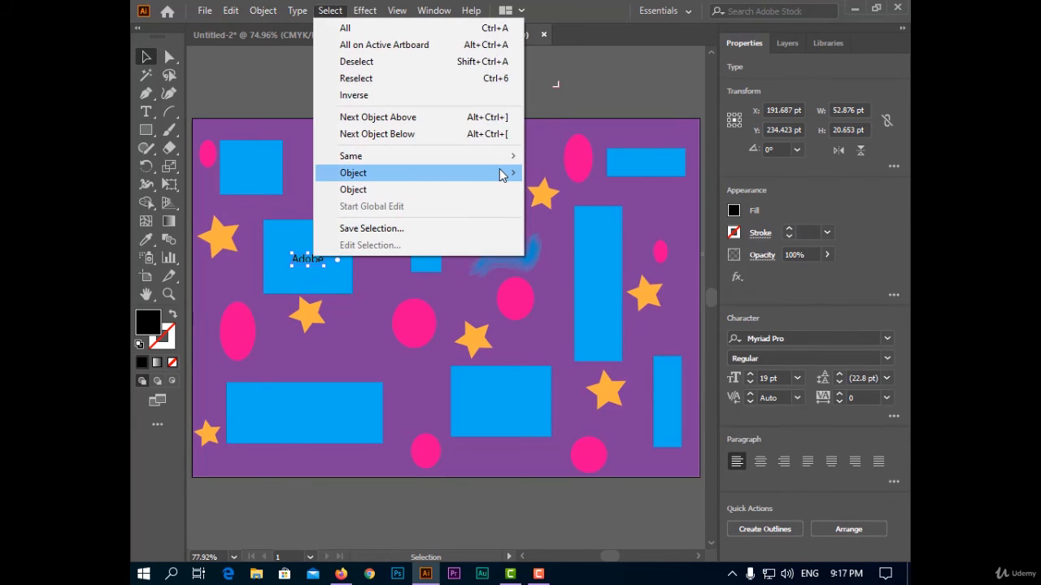
{"action": "mouse_move", "coordinate": [504, 172]}
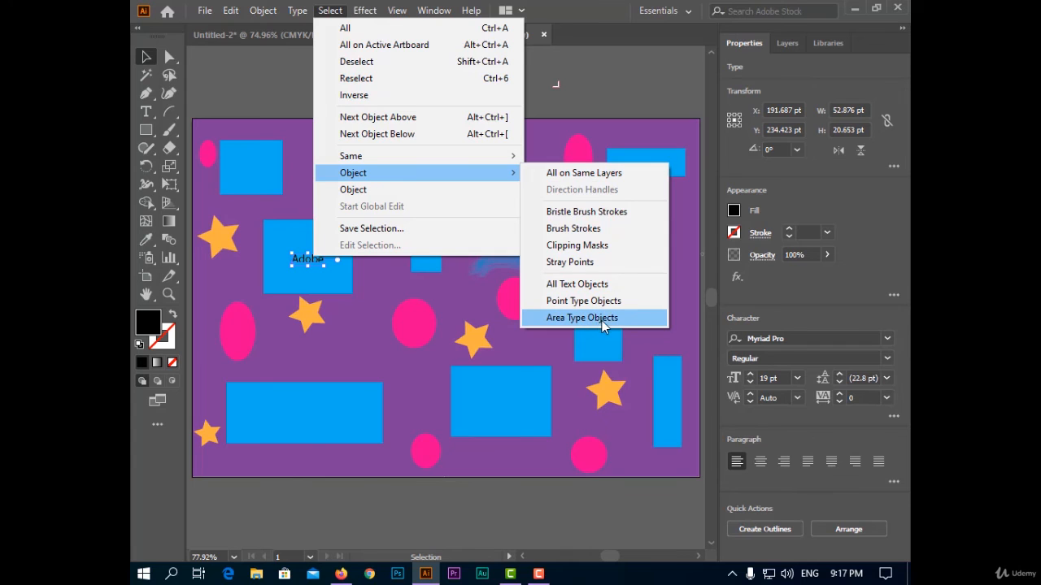
Step: Add placeholder point type above and beside the Adobe rectangle and a placeholder area text frame about 327 by 119 pt over the upper shapes
{"action": "left_click", "coordinate": [147, 111]}
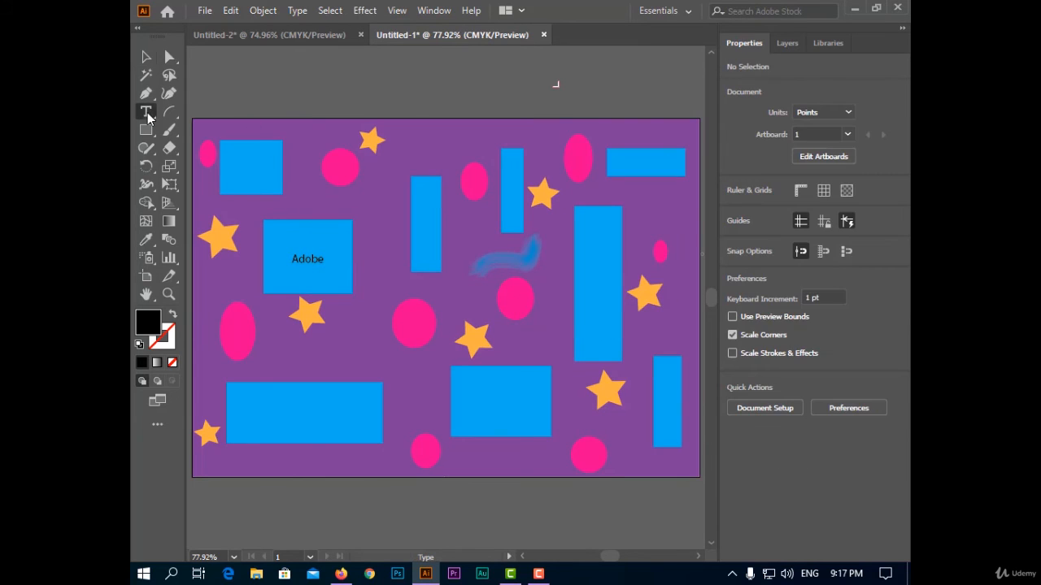
{"action": "left_click", "coordinate": [374, 213]}
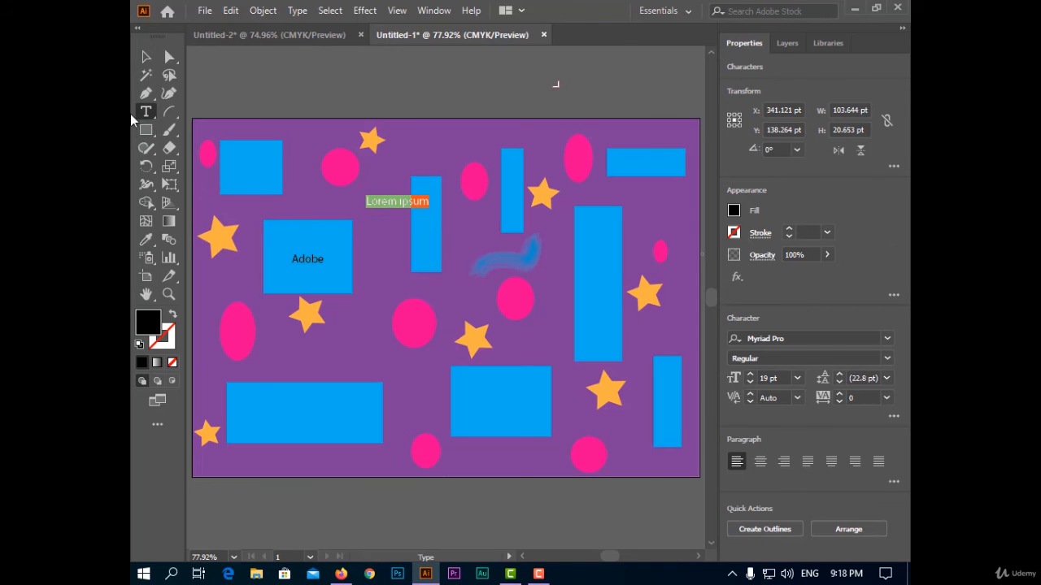
{"action": "left_click_drag", "start_coordinate": [456, 139], "coordinate": [614, 206]}
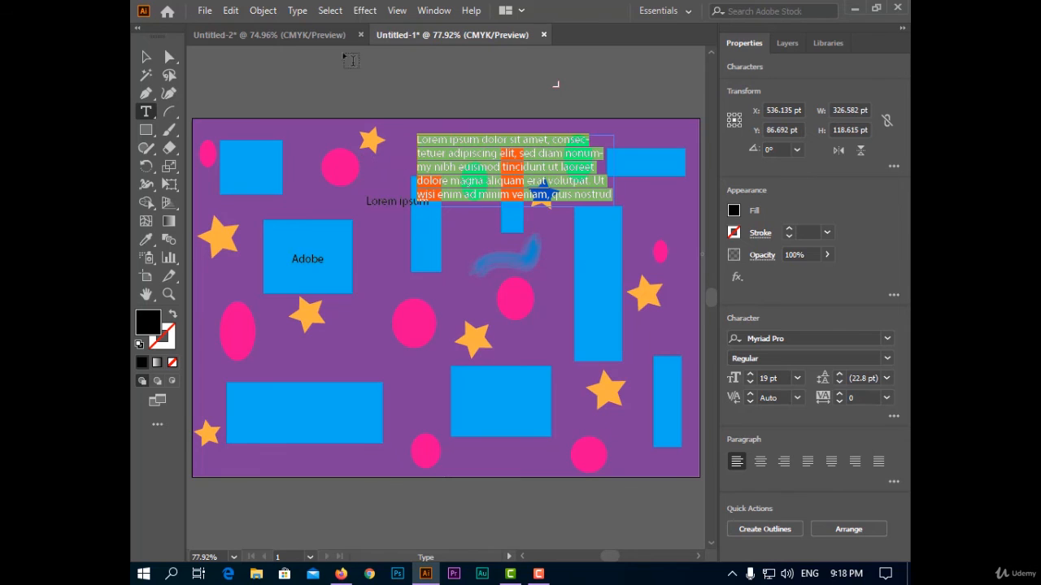
{"action": "left_click", "coordinate": [145, 56]}
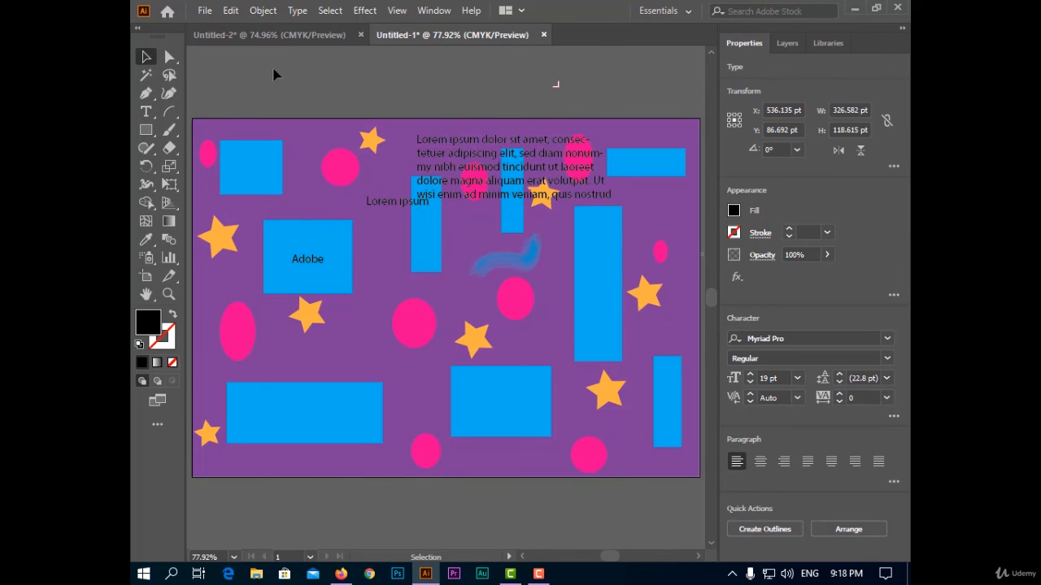
{"action": "left_click", "coordinate": [274, 72]}
Step: Select all point type in the document with Point Type Objects
{"action": "left_click", "coordinate": [329, 10]}
{"action": "mouse_move", "coordinate": [504, 175]}
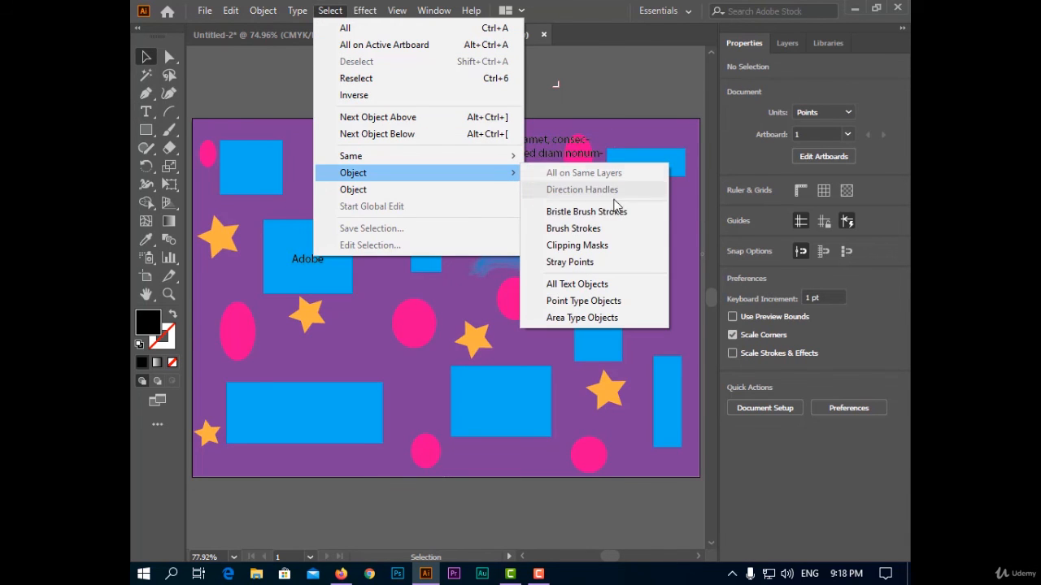
{"action": "left_click", "coordinate": [582, 301]}
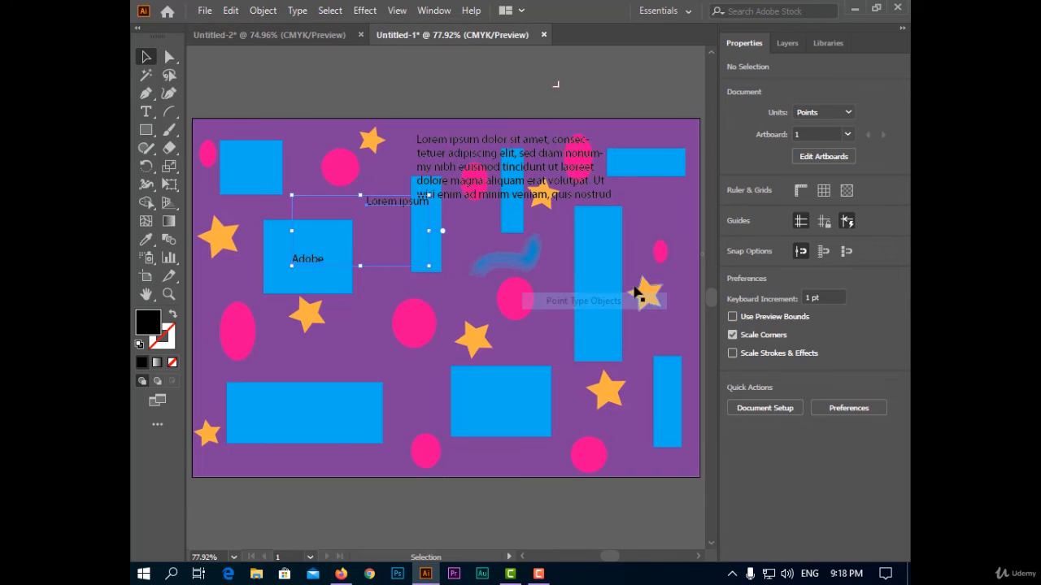
Step: Select the paragraph frame with Area Type Objects and clear the selection
{"action": "left_click", "coordinate": [330, 10]}
{"action": "mouse_move", "coordinate": [504, 173]}
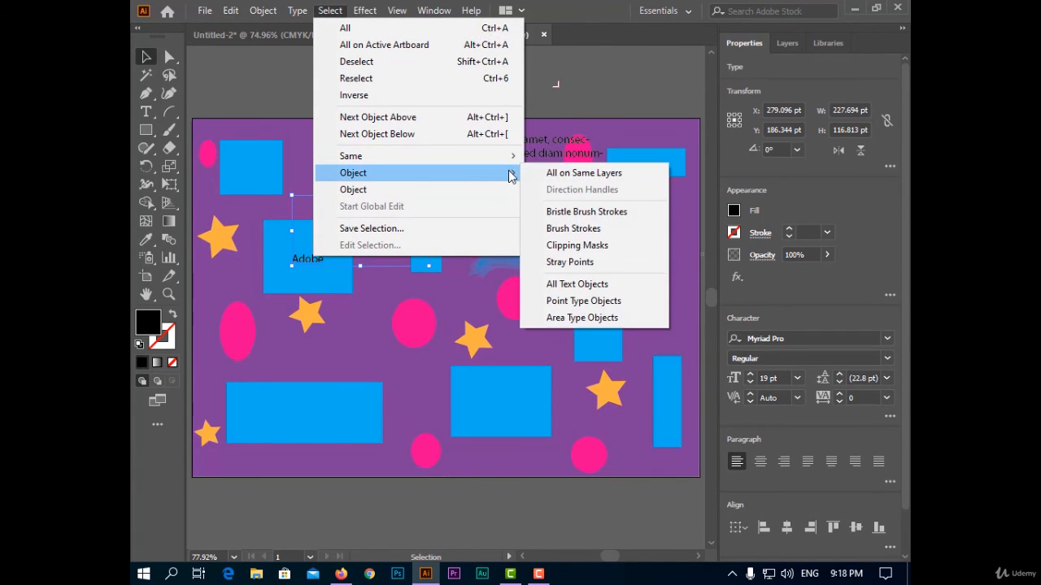
{"action": "left_click", "coordinate": [608, 317]}
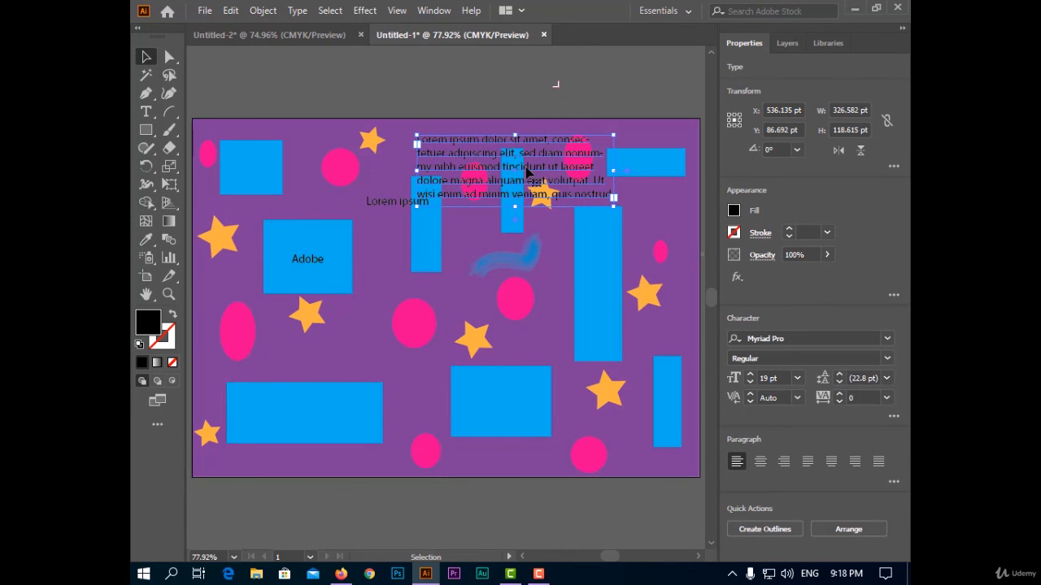
{"action": "left_click", "coordinate": [428, 87]}
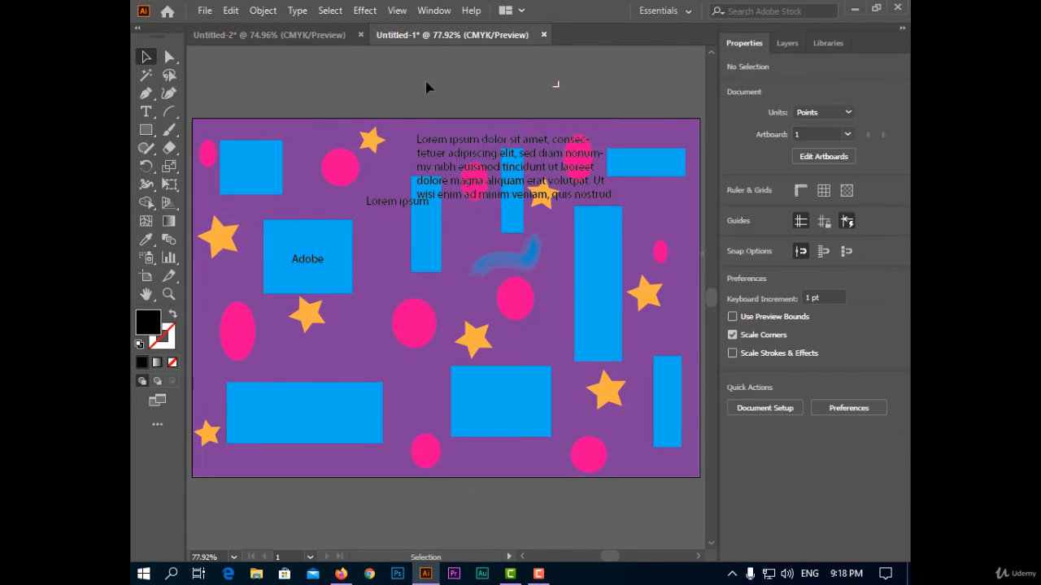